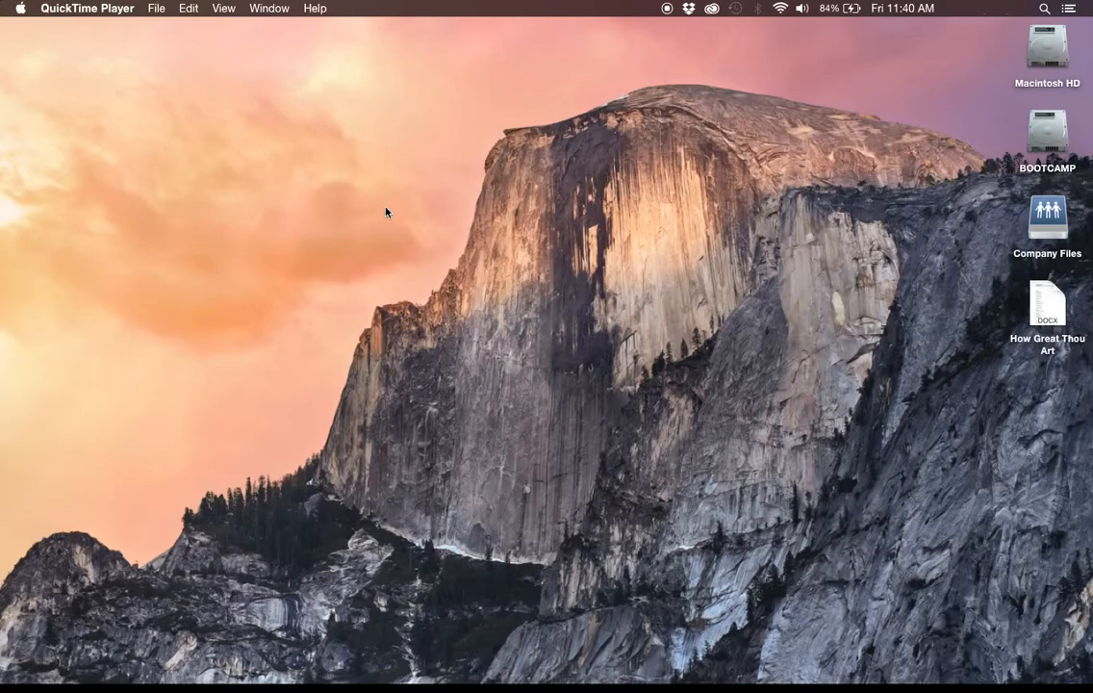
Open the How Great Thou Art document in Word, examine its section headings and lyrics, and close it.
double_click(1050, 293)
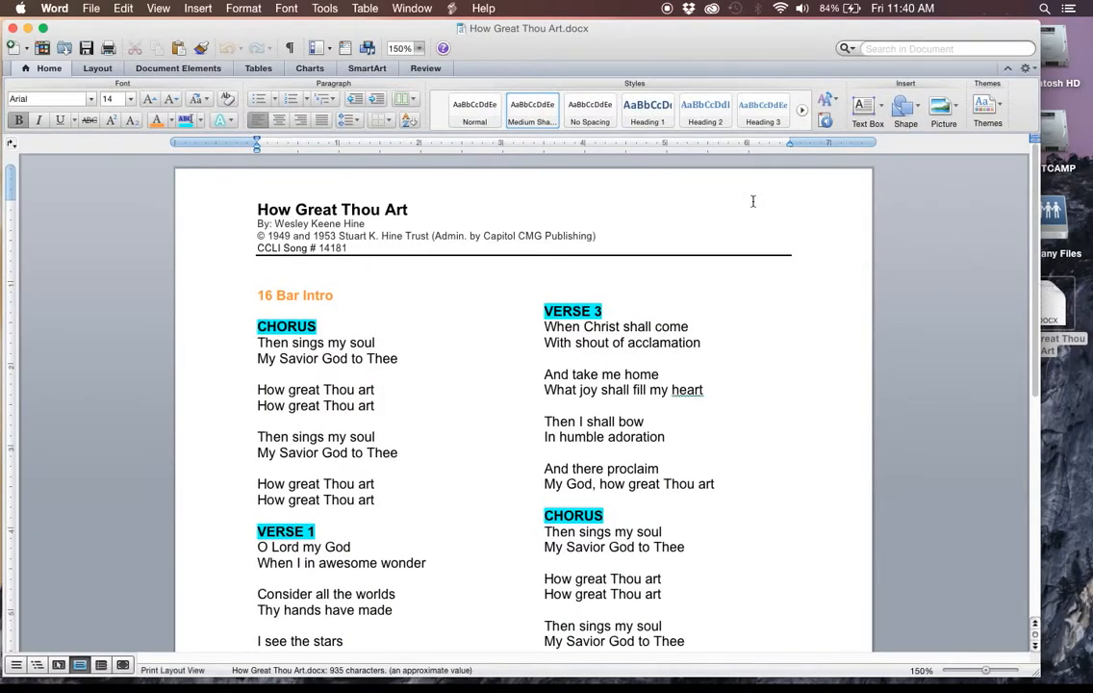
click(243, 293)
click(373, 300)
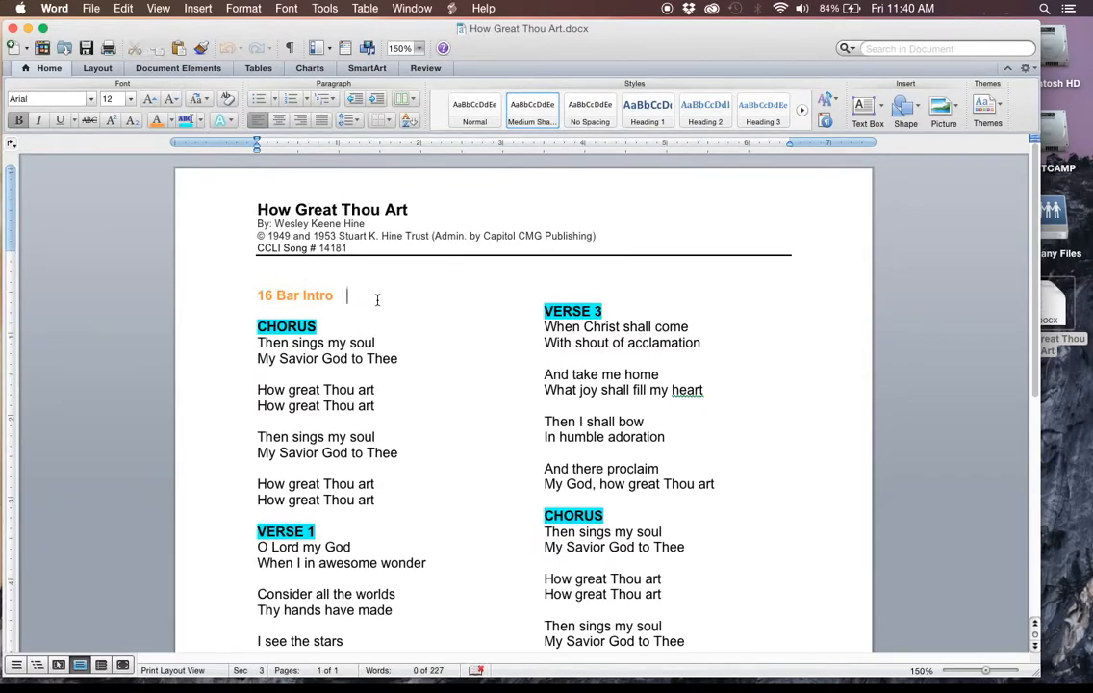
scroll(414, 325, down, 1)
scroll(417, 326, down, 6)
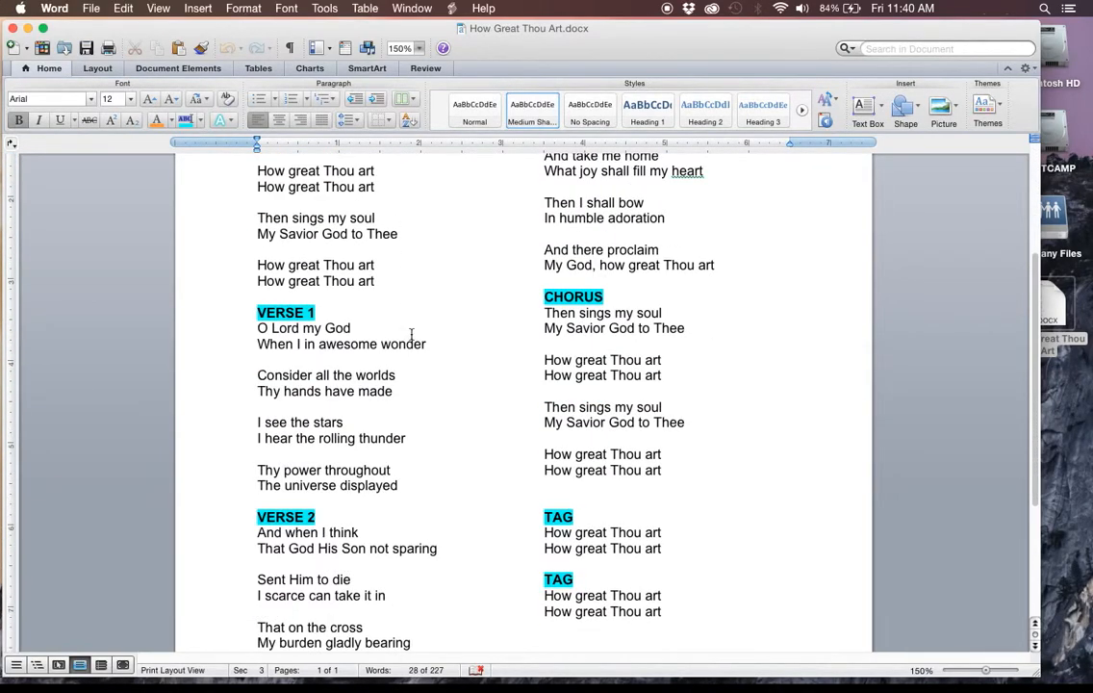
scroll(423, 375, down, 1)
scroll(423, 374, up, 4)
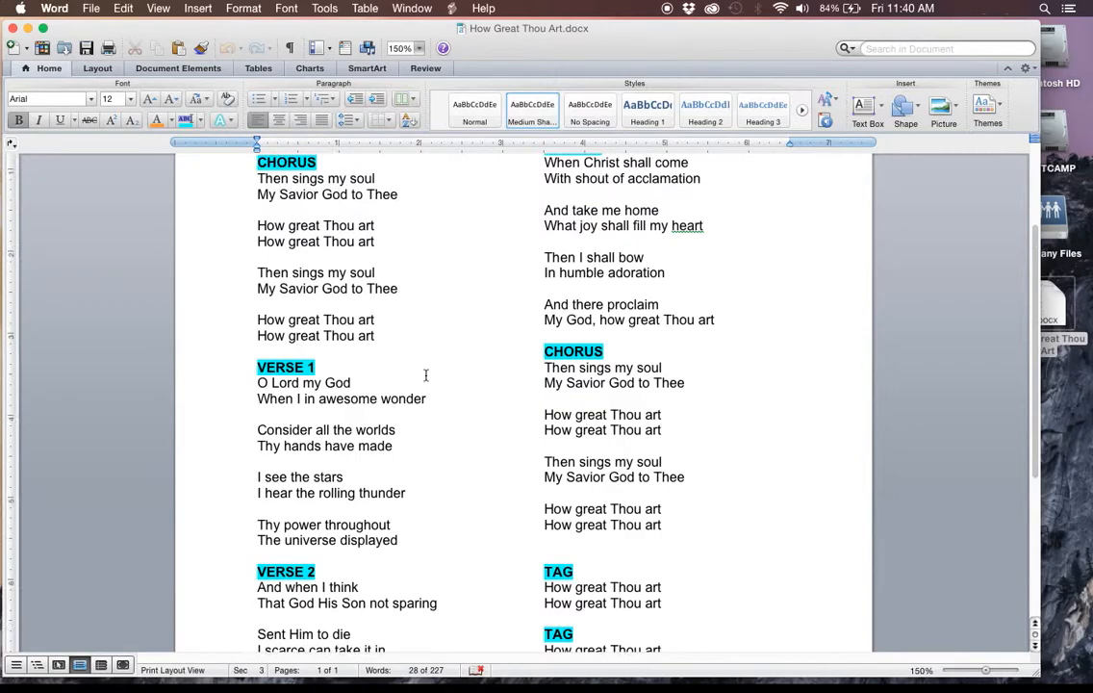
scroll(588, 422, down, 6)
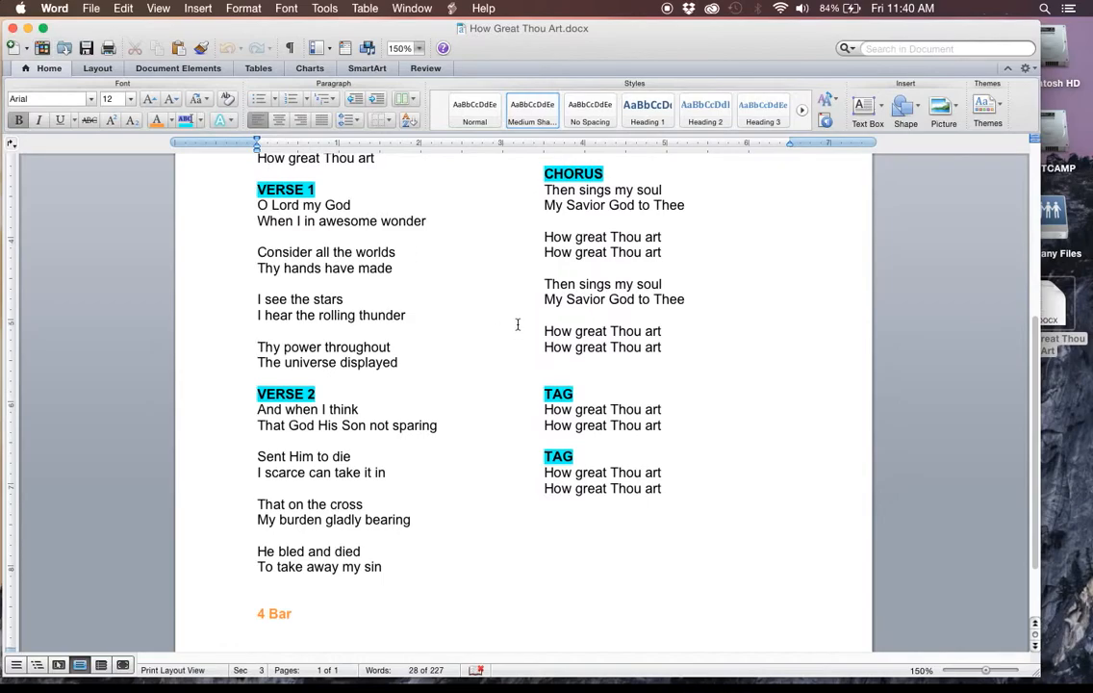
scroll(518, 325, up, 4)
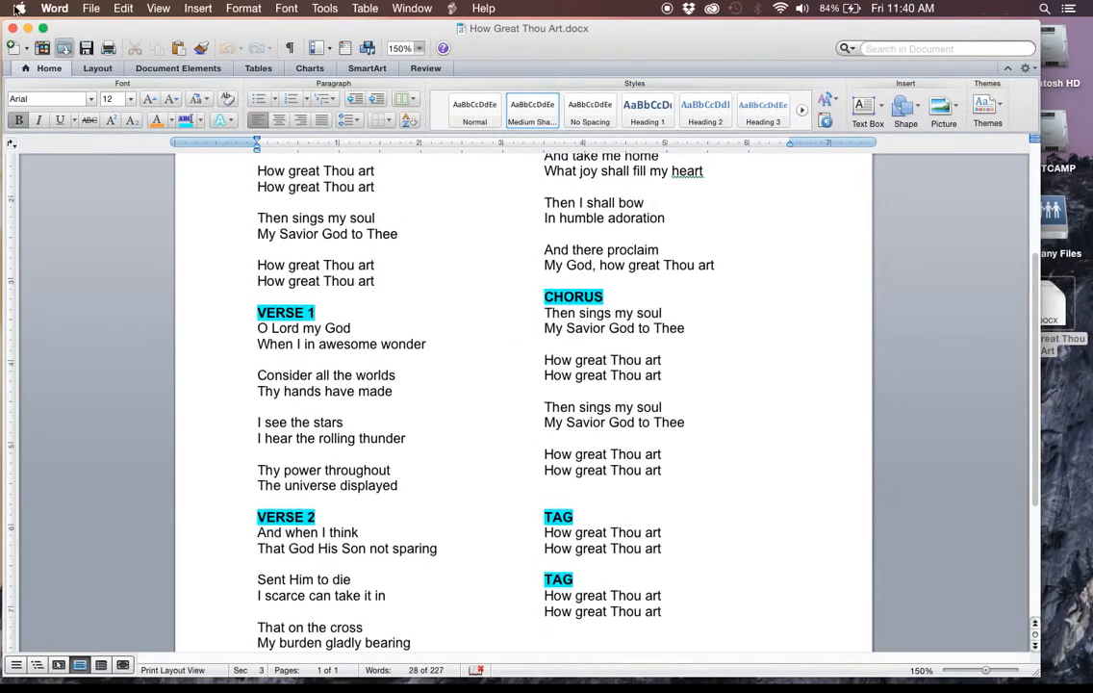
click(13, 28)
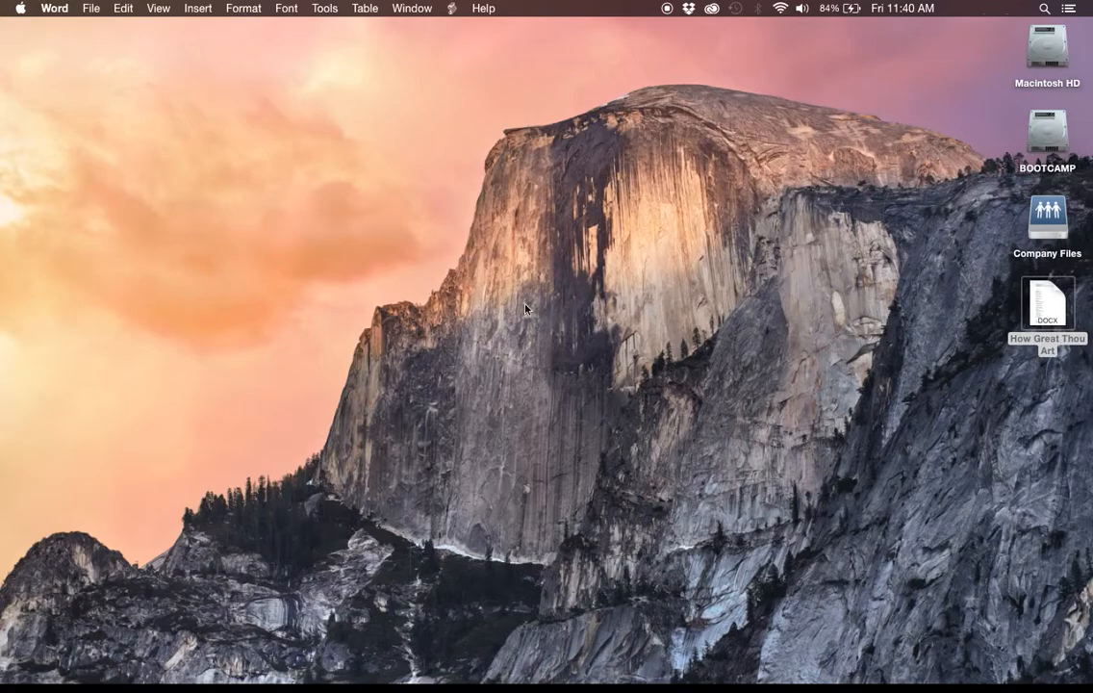
Switch to ProPresenter 5.
click(526, 308)
mouse_move(500, 664)
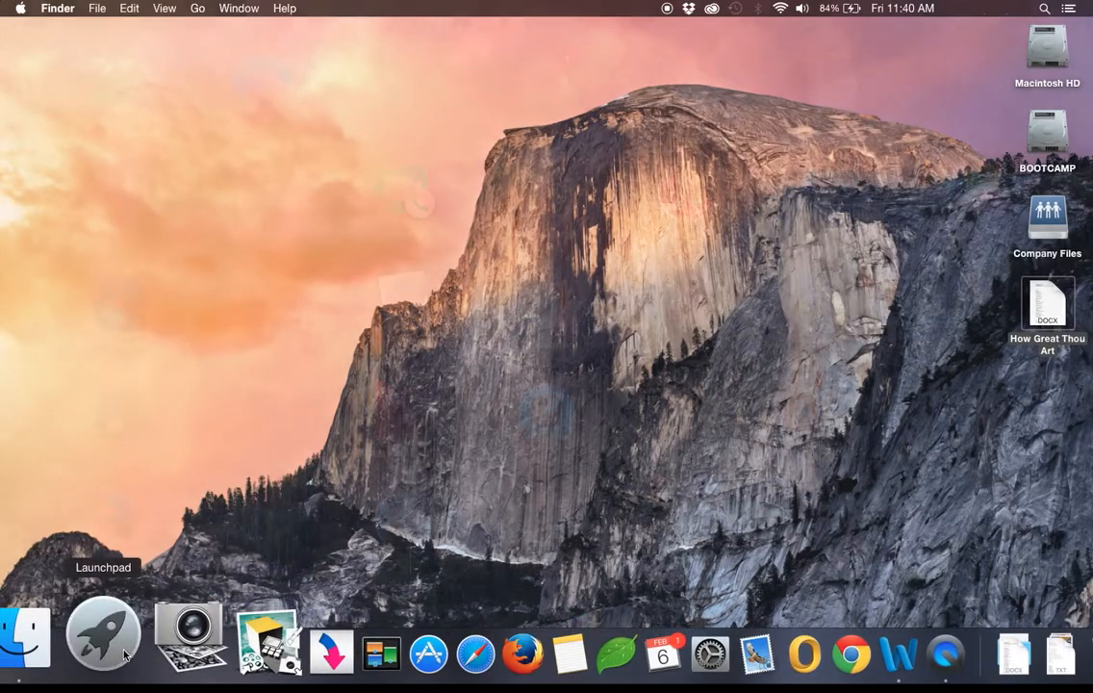
click(125, 655)
click(618, 280)
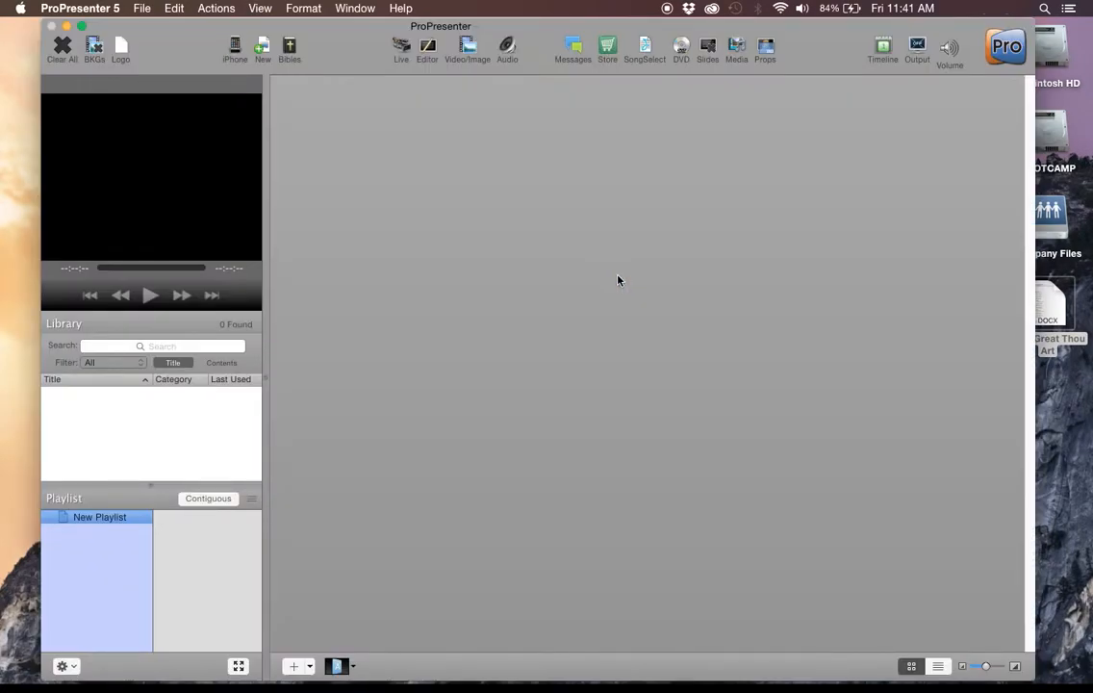
Start a file import with the How Great Thou Art document from the Desktop.
click(139, 7)
mouse_move(158, 44)
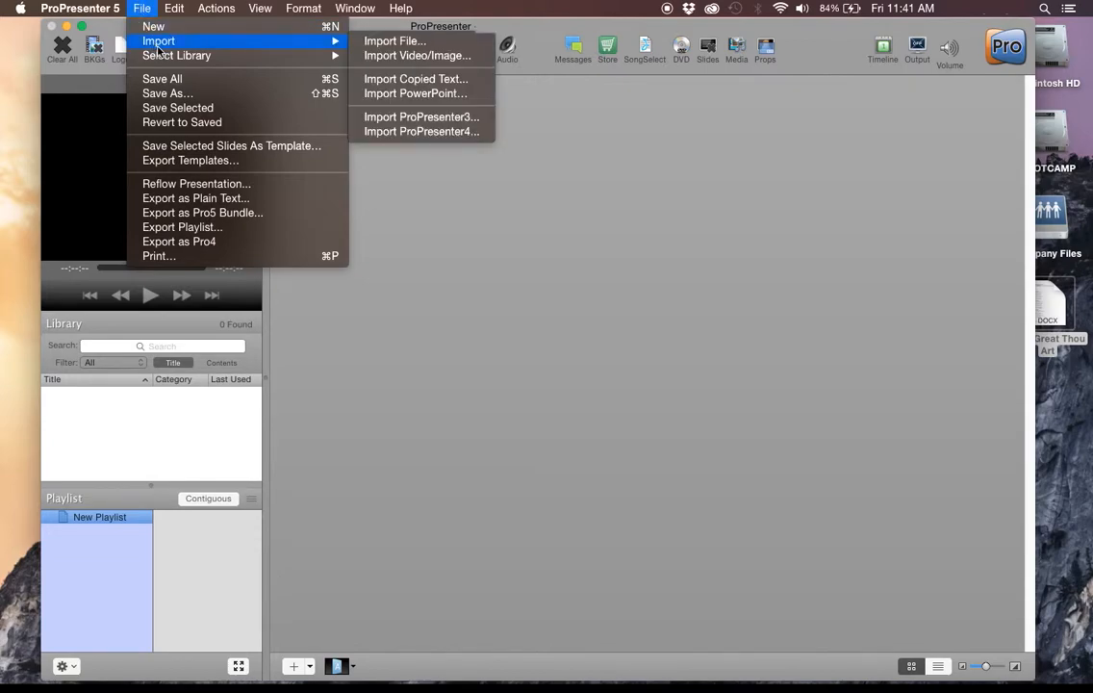
click(428, 45)
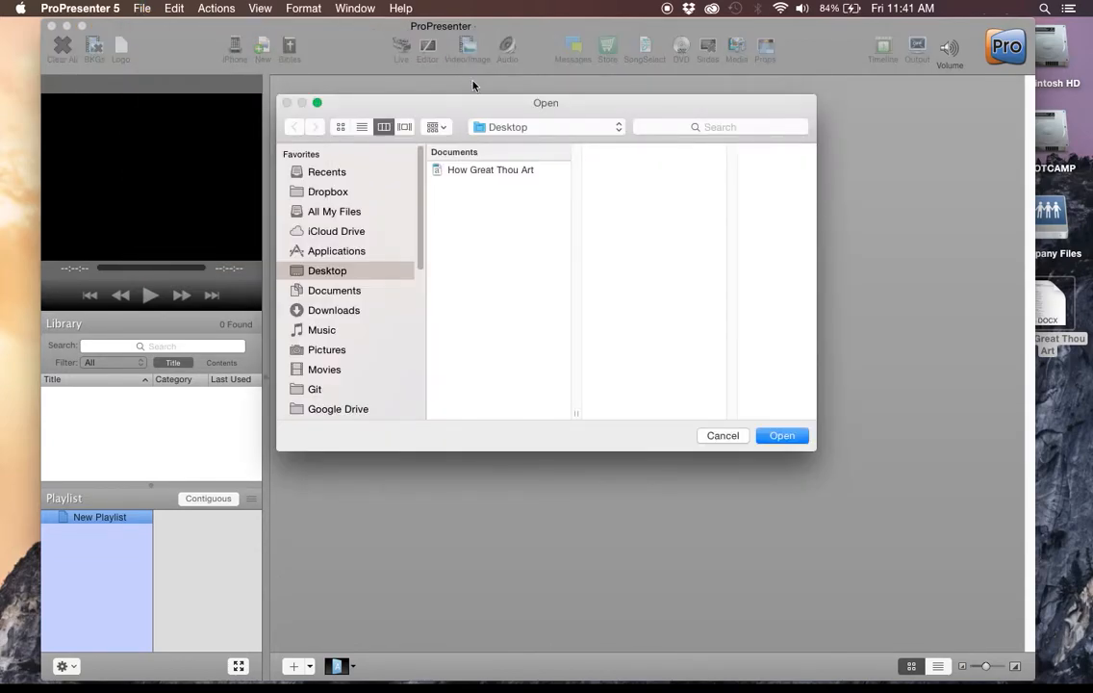
click(501, 170)
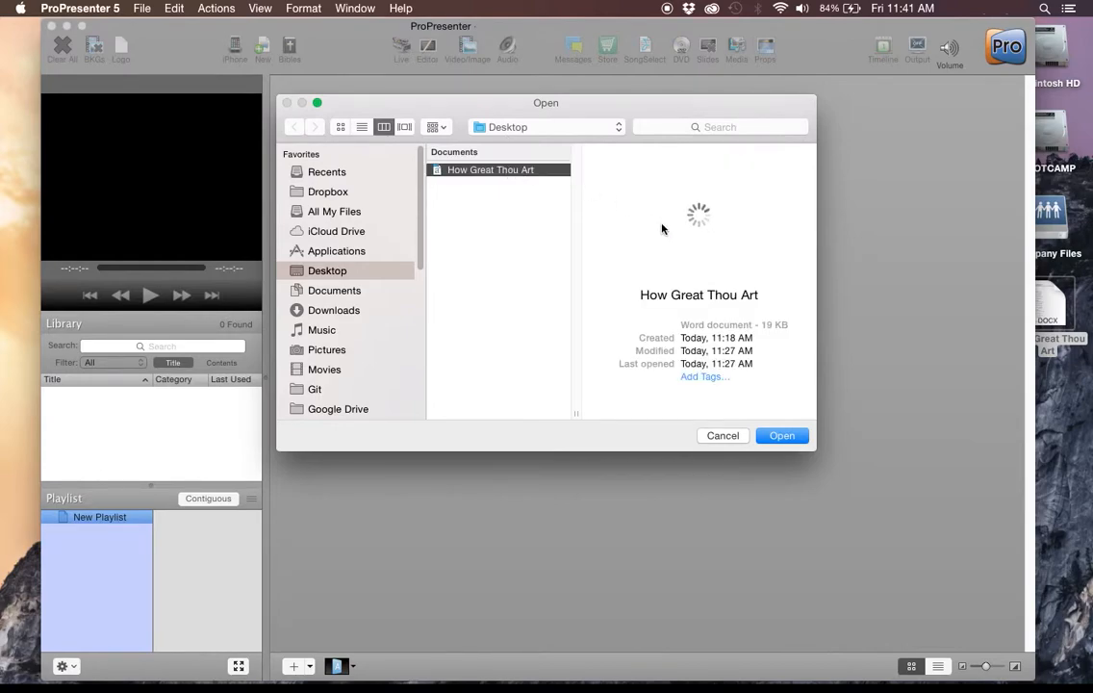
click(782, 436)
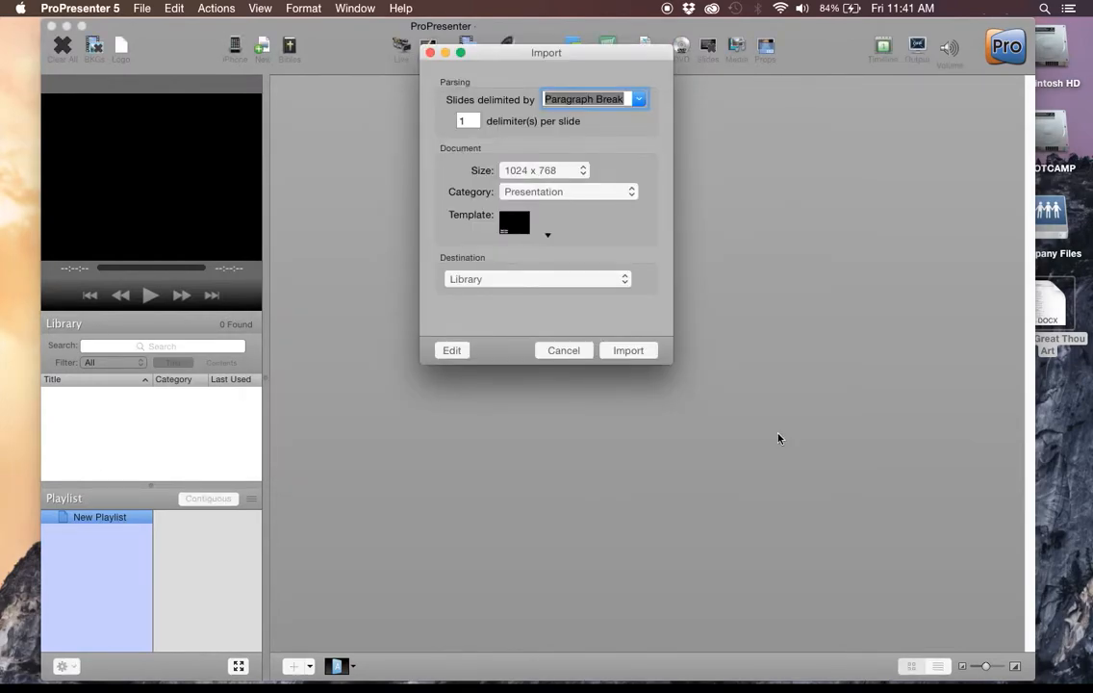
drag(488, 52, 500, 52)
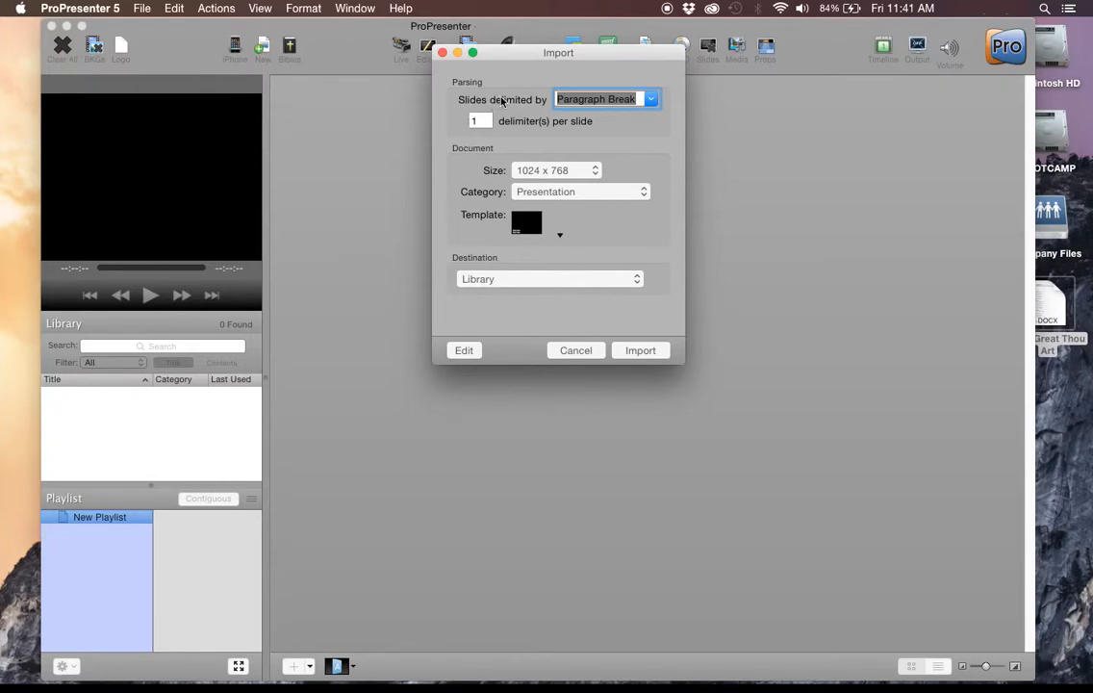
click(651, 99)
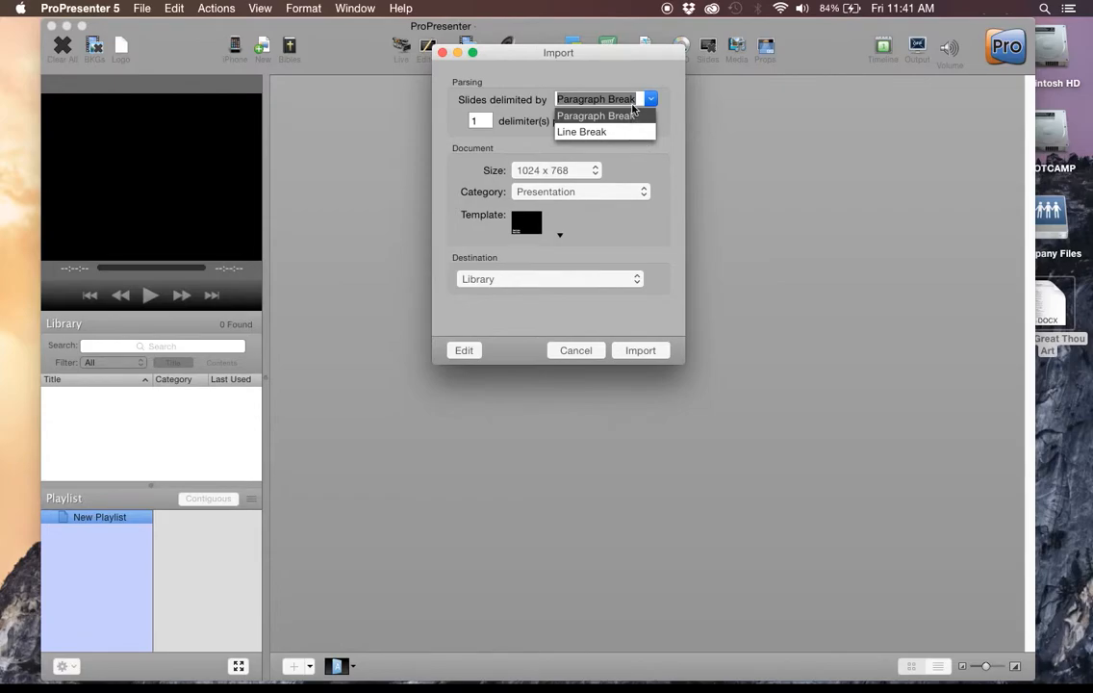
click(557, 56)
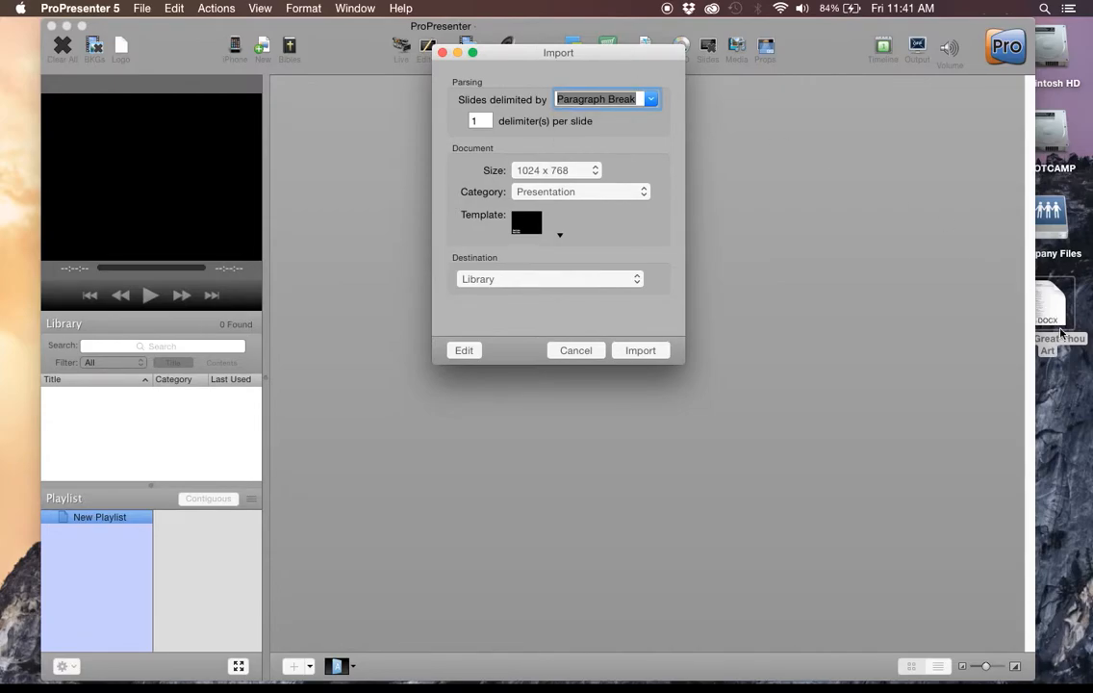
Reopen the How Great Thou Art document to examine the blank lines between chorus lyrics, close it, and return to the ProPresenter import.
double_click(1050, 303)
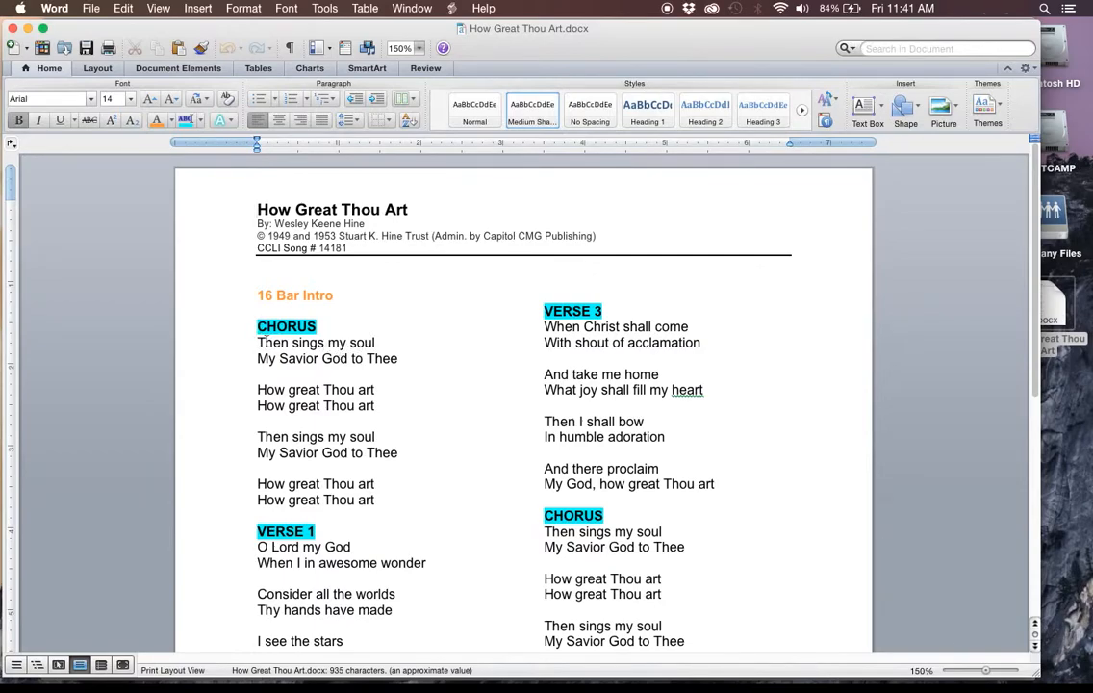
drag(258, 336, 354, 384)
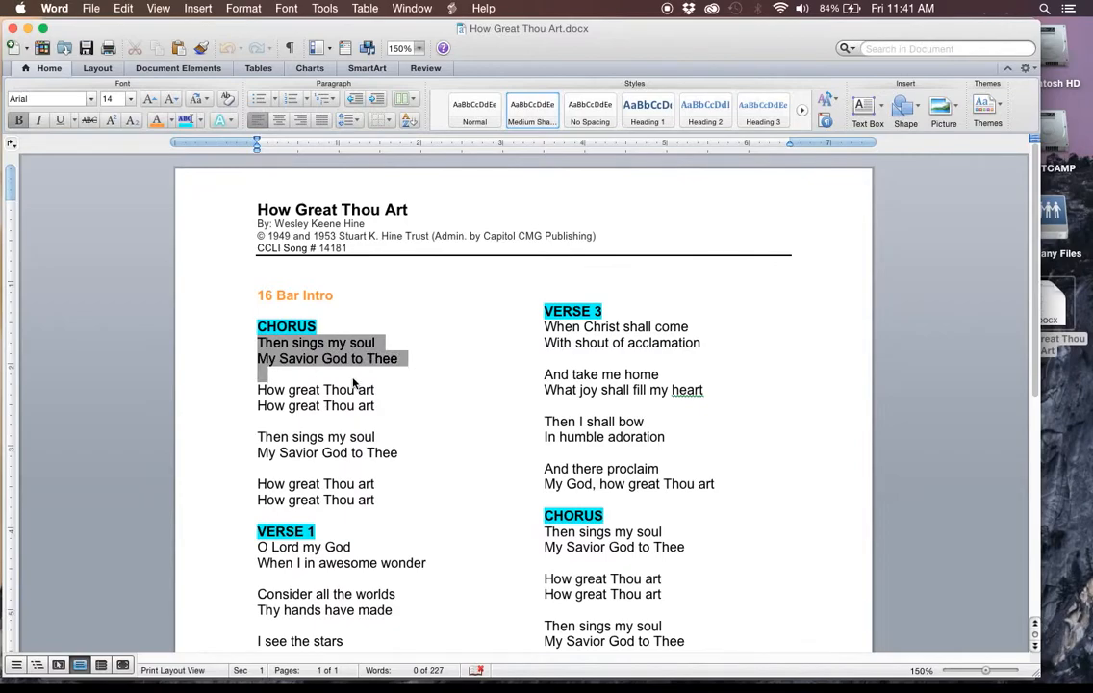
click(261, 374)
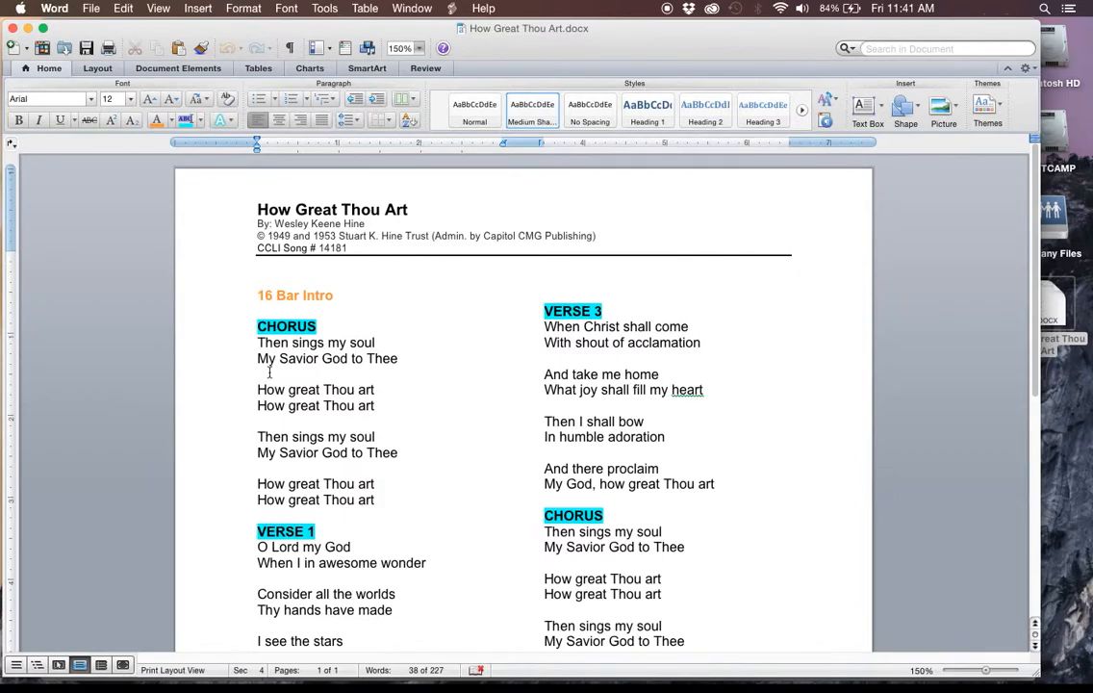
click(285, 405)
click(301, 424)
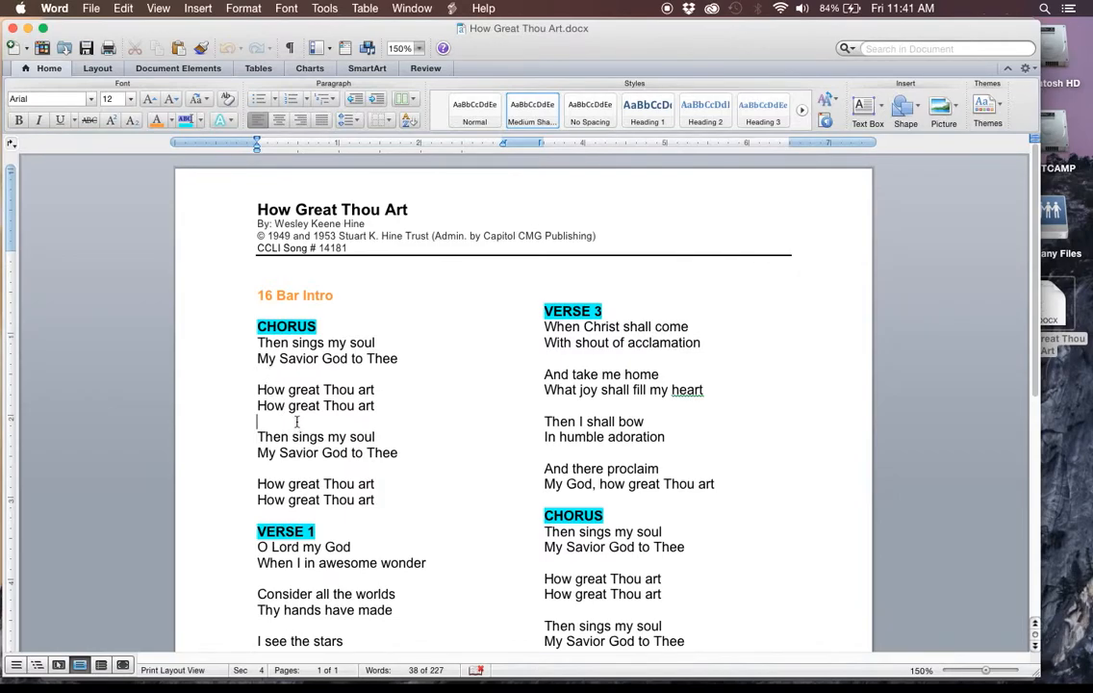
click(13, 28)
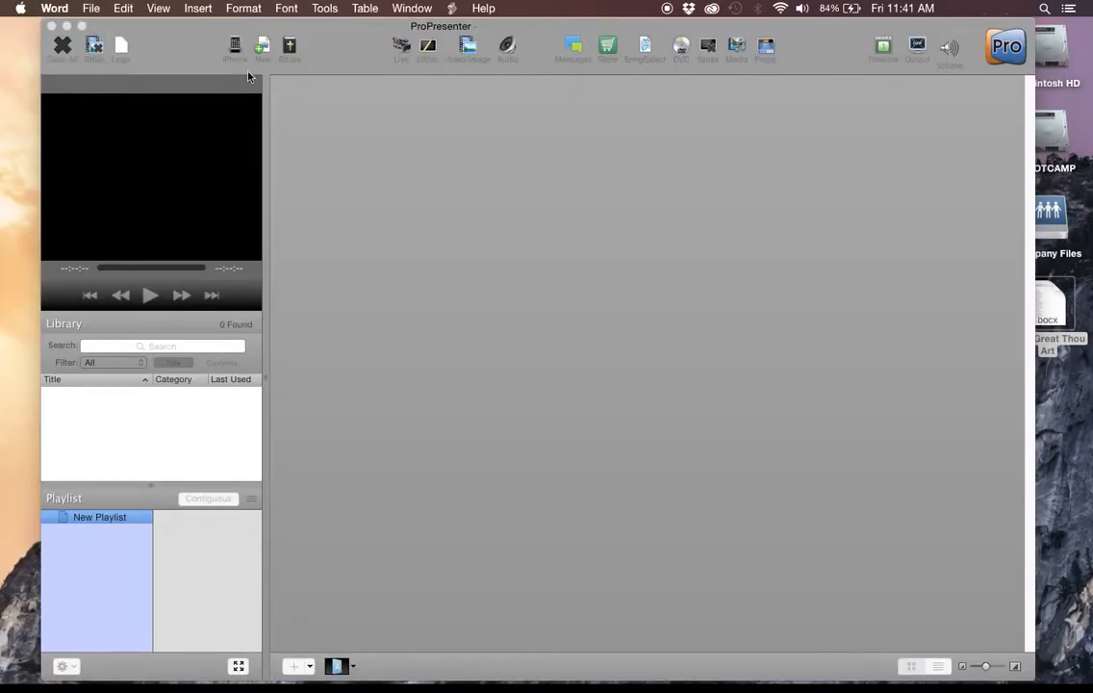
click(758, 212)
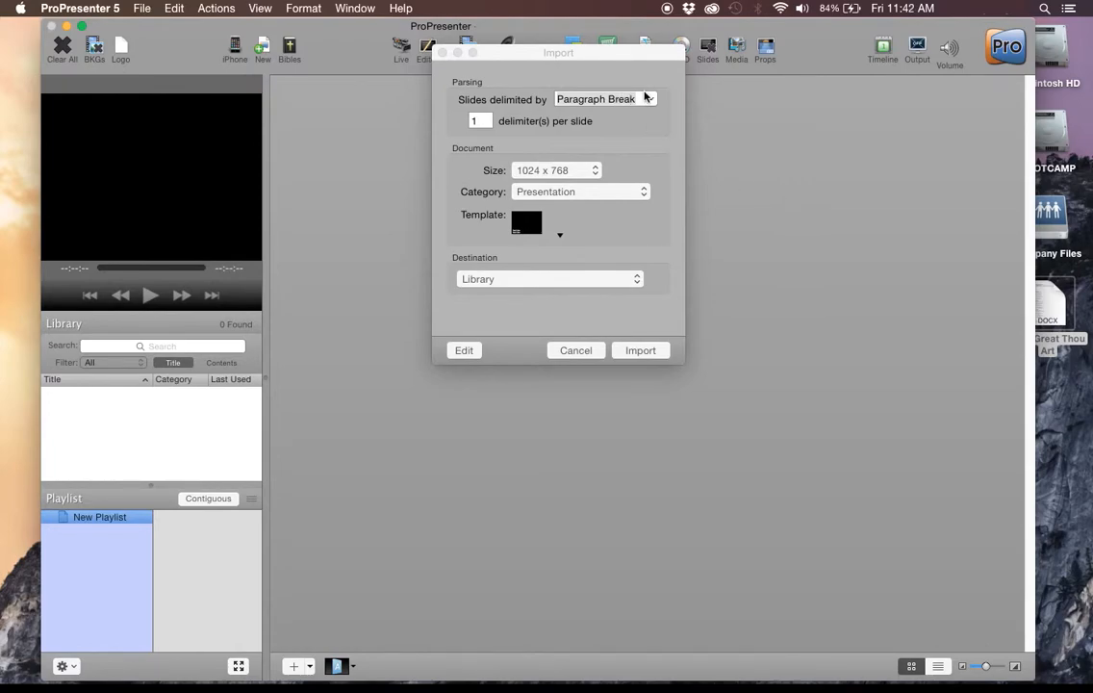
click(648, 102)
click(630, 131)
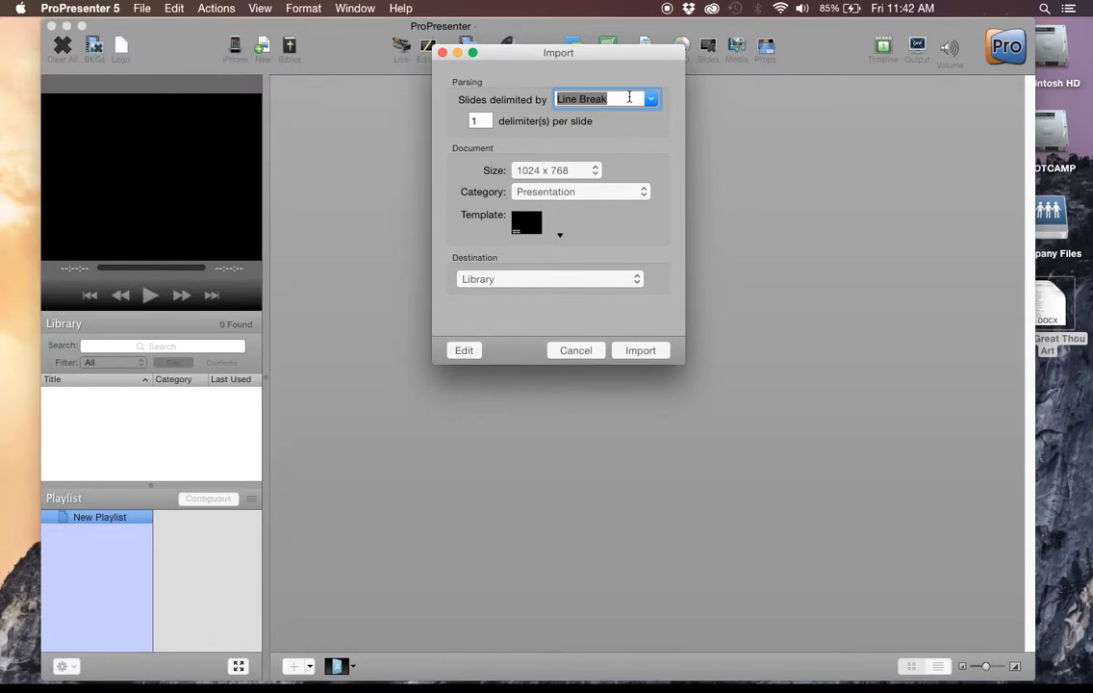
click(650, 99)
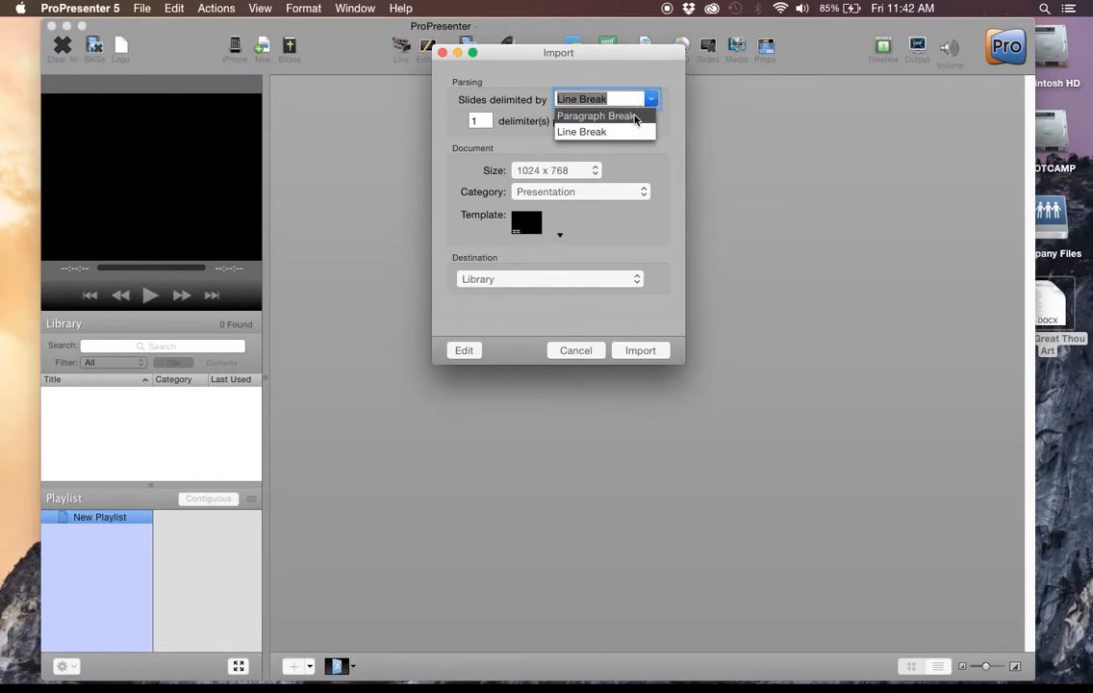
click(634, 116)
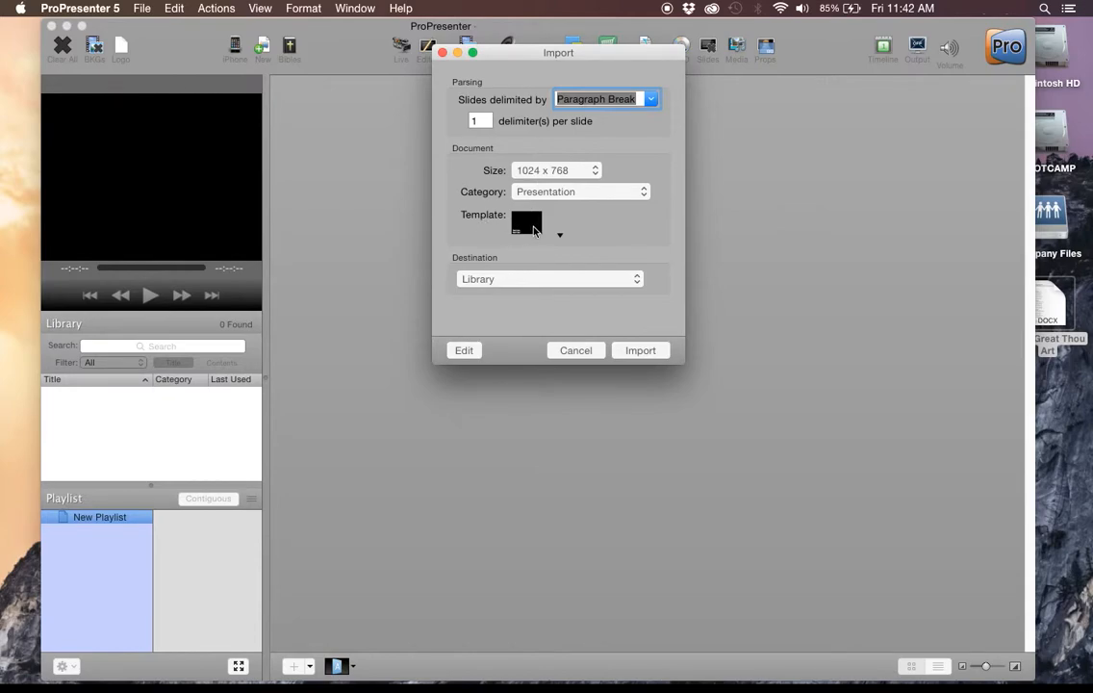
Choose the Gotham Bottom 3rd template from the 3rd Size Graphics group for the imported slides.
click(535, 231)
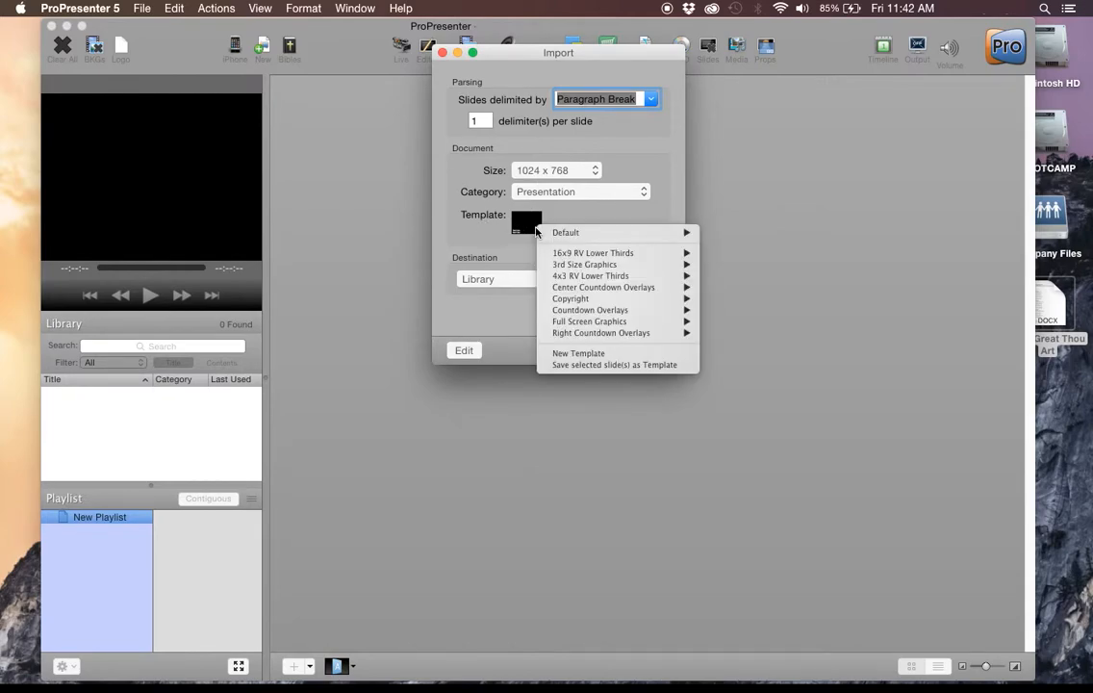
mouse_move(582, 271)
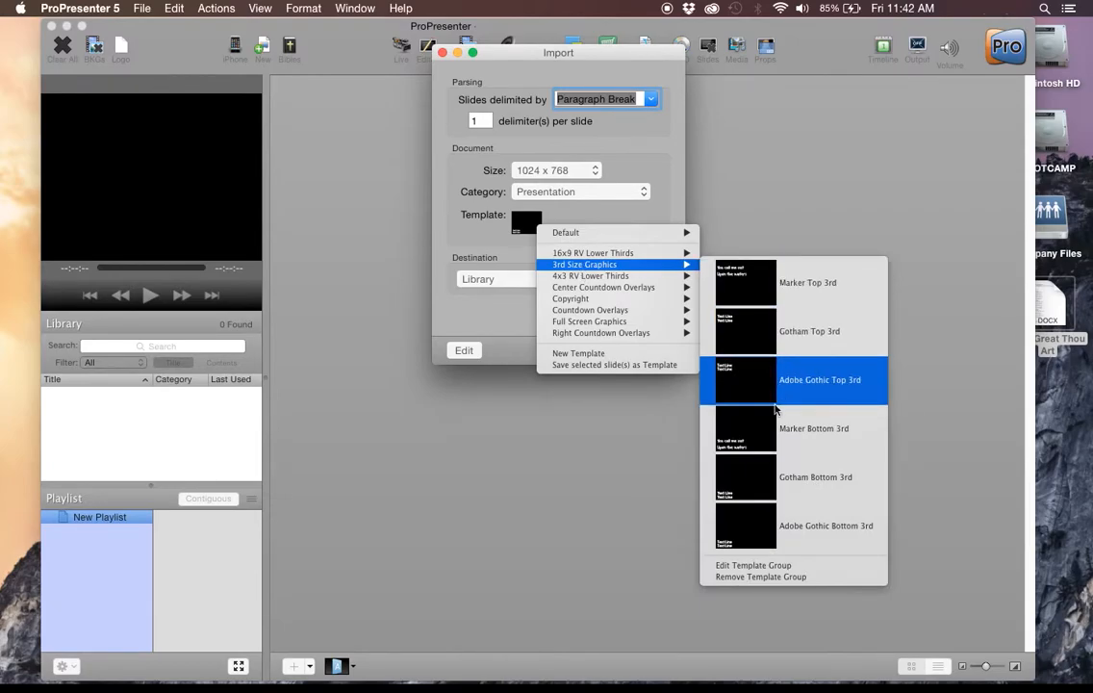
click(770, 468)
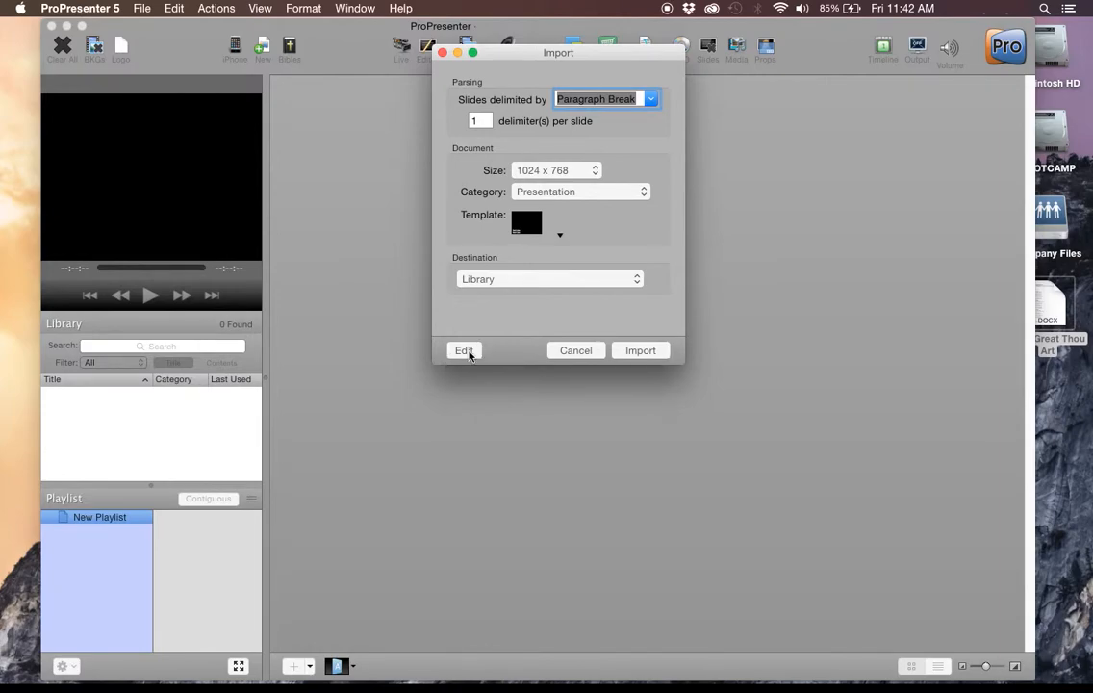
Review the song's title and slide previews in the import's edit view, and import the song into the library.
click(472, 350)
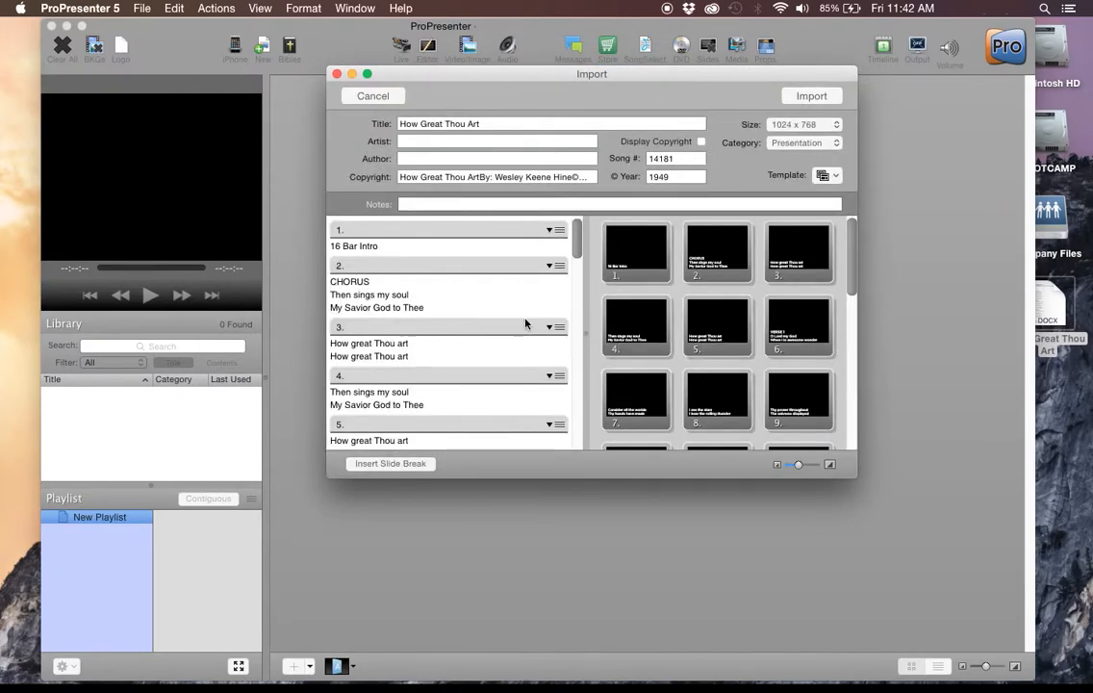
drag(481, 119, 364, 132)
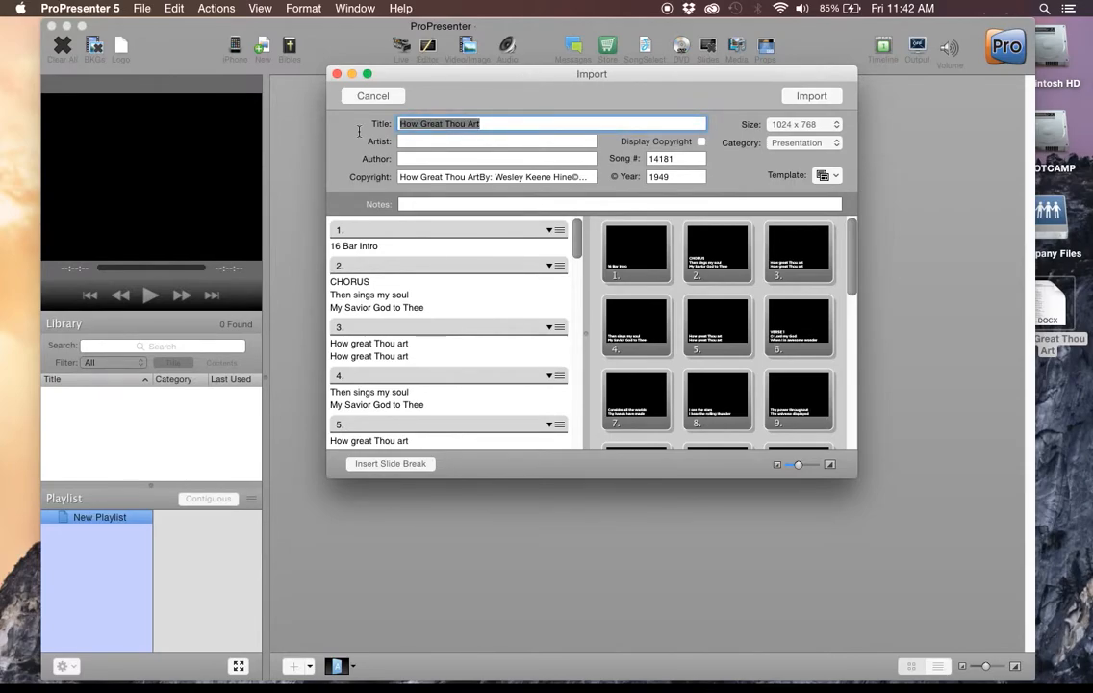
click(424, 125)
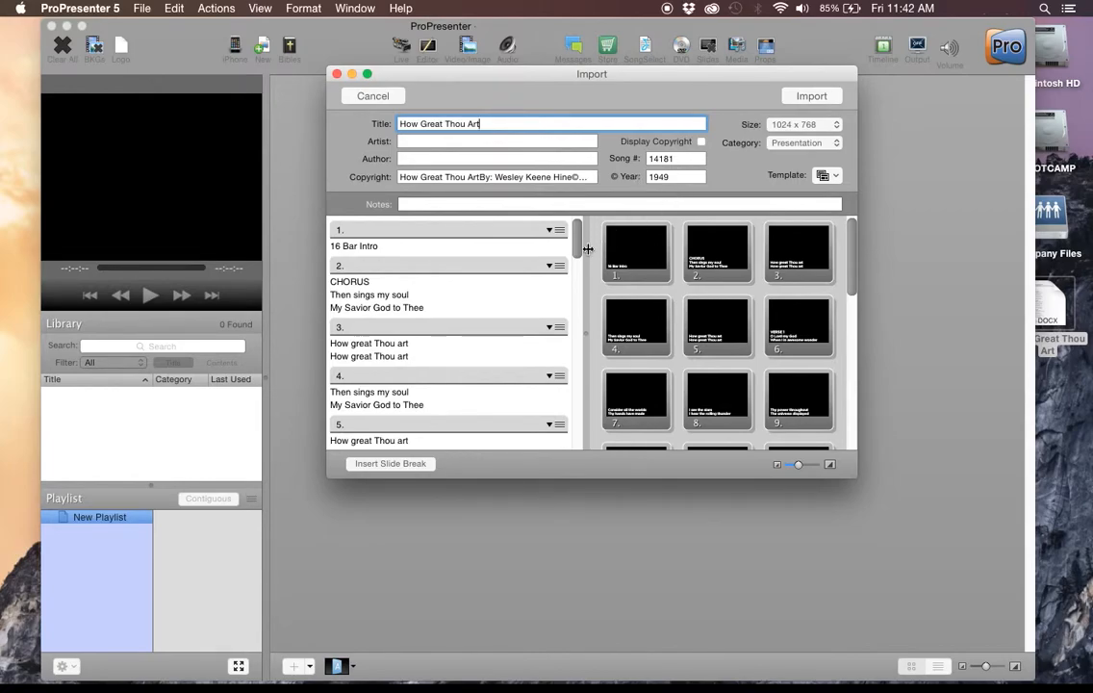
mouse_move(849, 237)
mouse_down()
mouse_move(846, 363)
mouse_move(855, 235)
mouse_up()
mouse_move(574, 233)
mouse_down()
mouse_move(579, 254)
mouse_move(578, 229)
mouse_up()
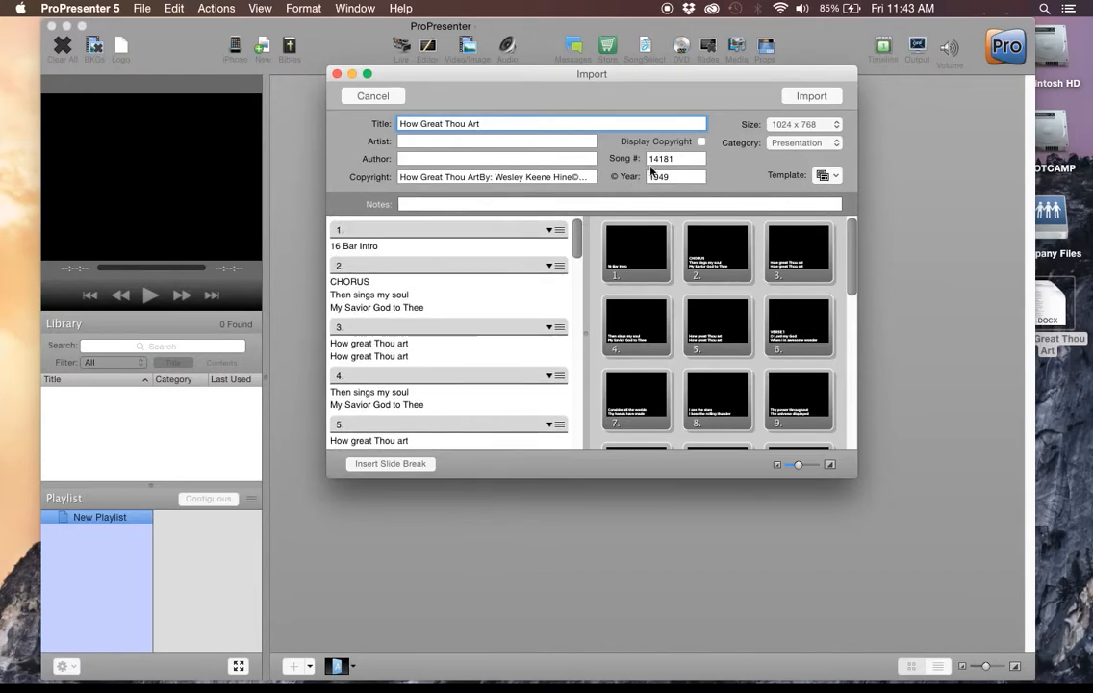
click(807, 96)
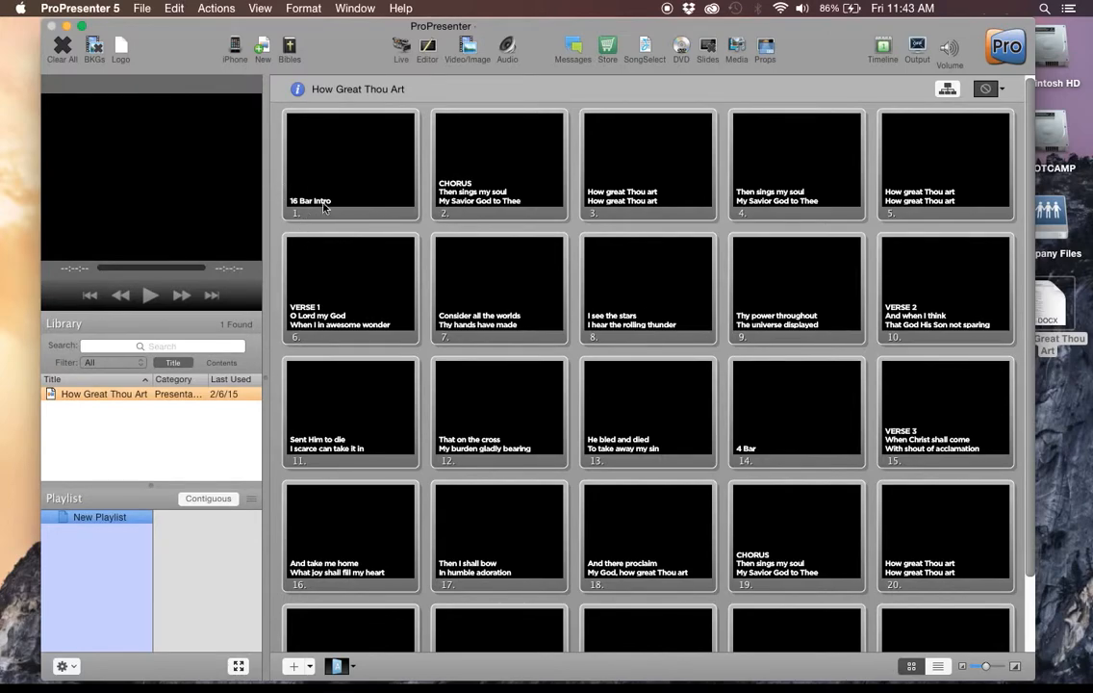
Give the first slide the custom slide label "16 Bar Intro".
right_click(333, 151)
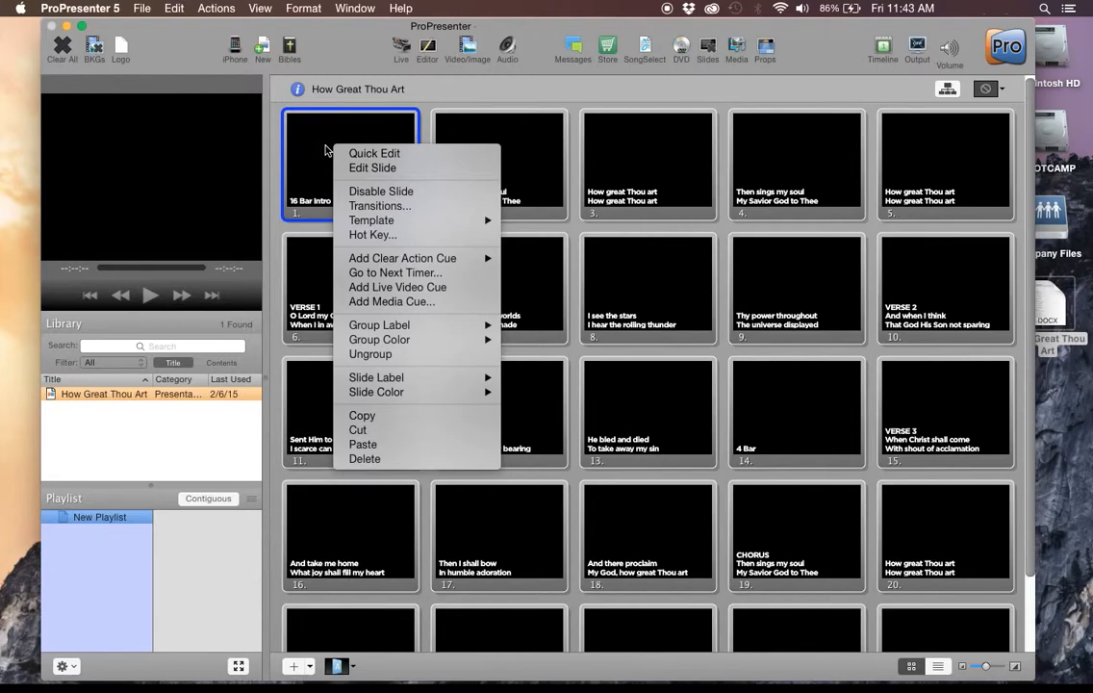
mouse_move(486, 376)
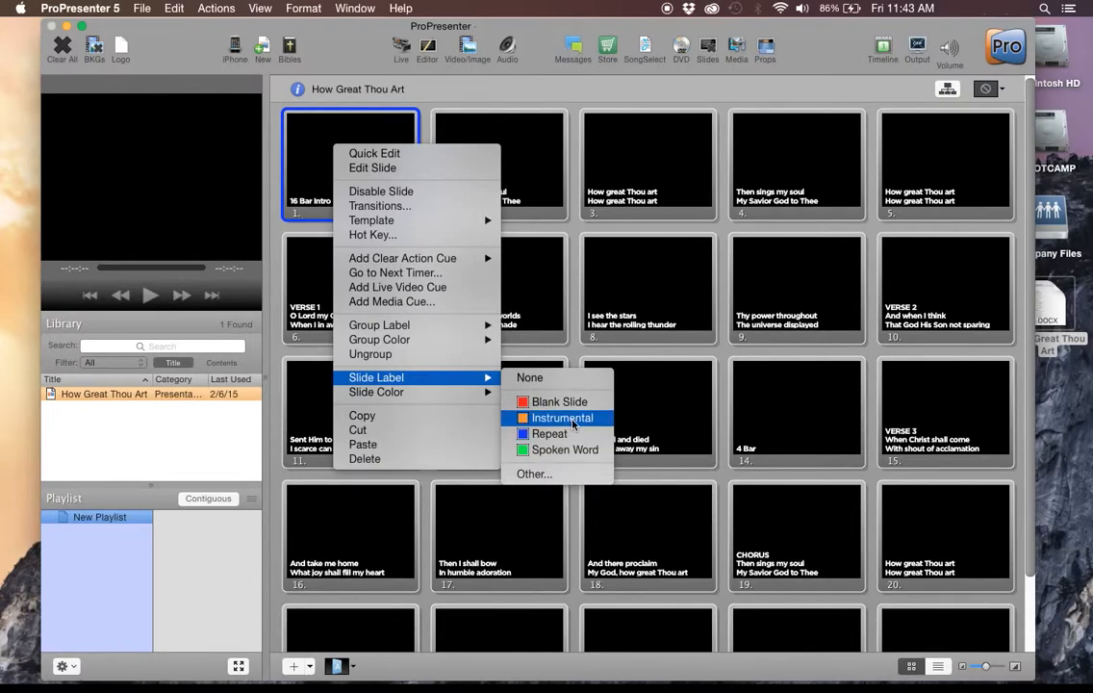
click(533, 475)
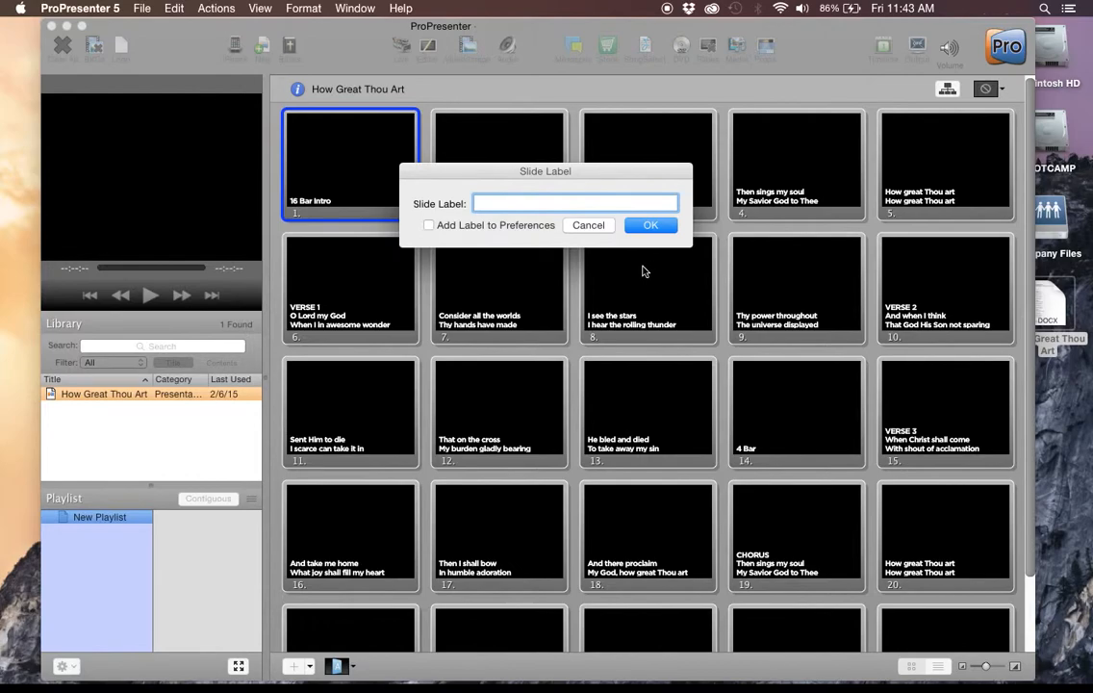
text(16 Bar Intro)
key(Return)
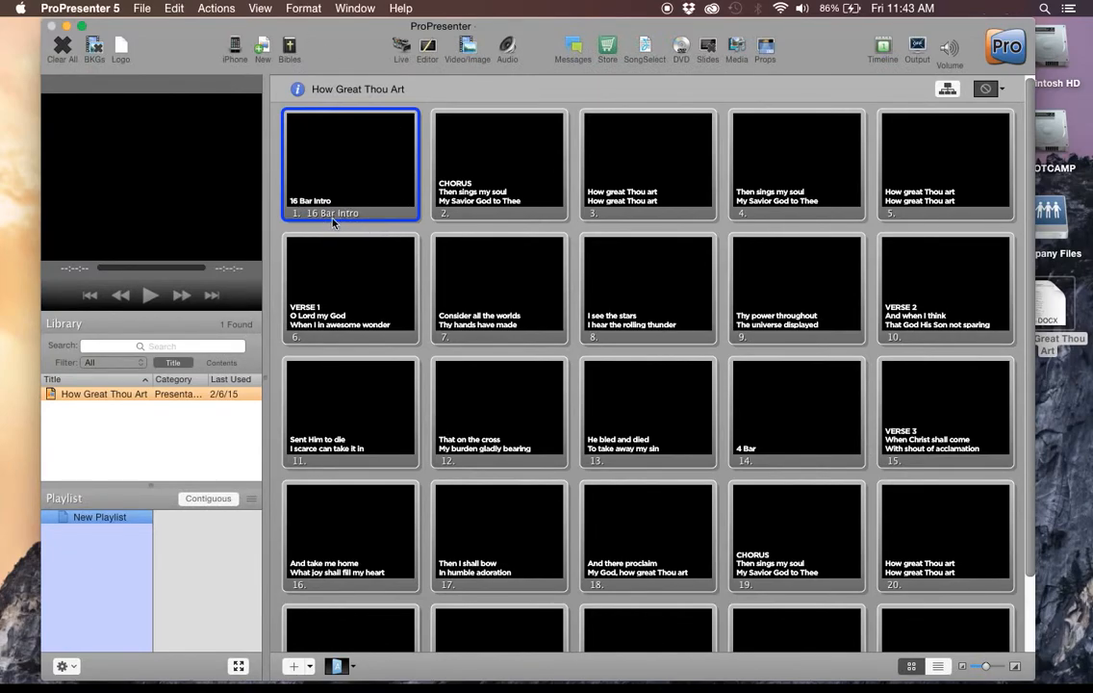
Clear the "16 Bar Intro" text from the first slide, leaving its slide label in place.
right_click(376, 189)
click(404, 191)
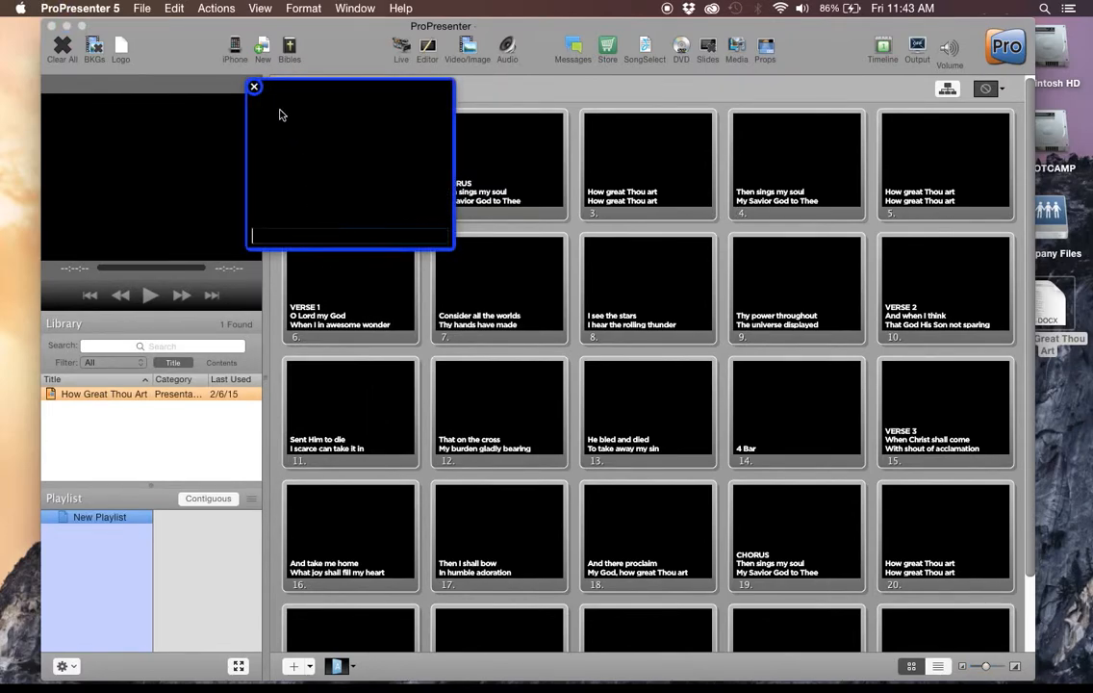
click(254, 86)
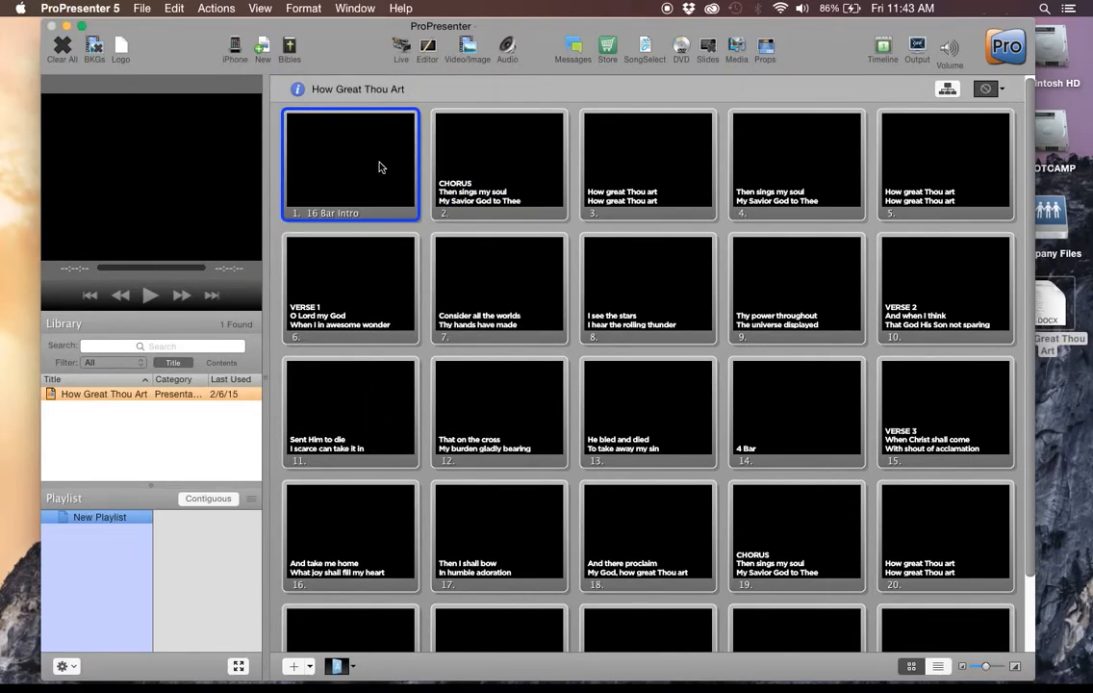
Start a new Chorus group at slide 2.
right_click(492, 171)
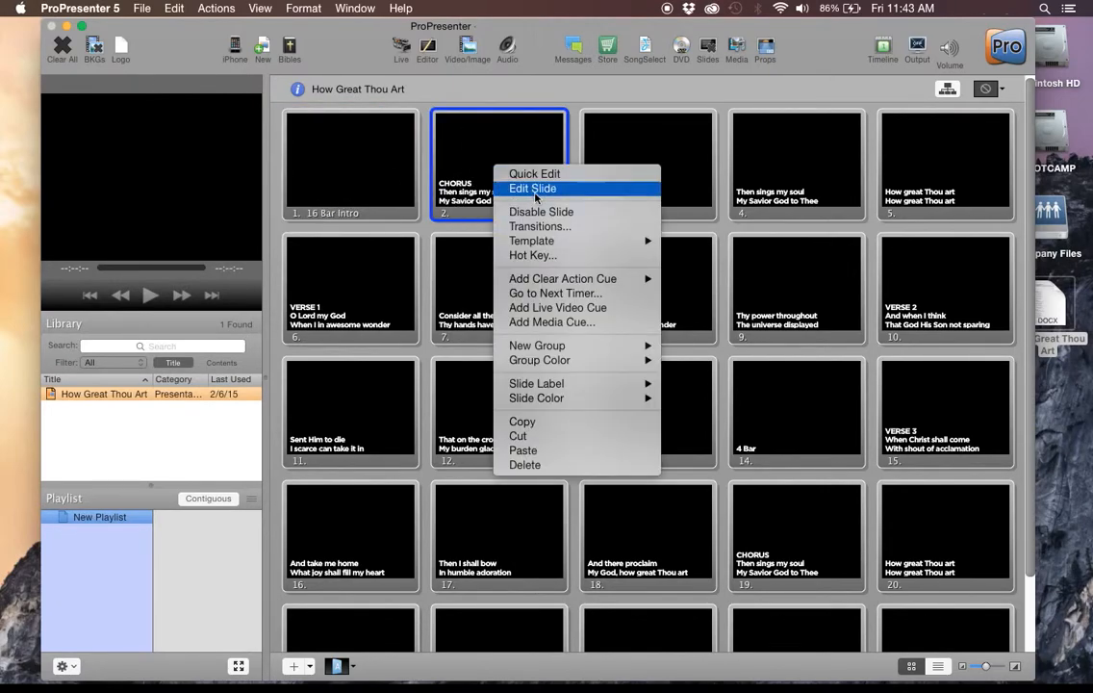
mouse_move(563, 389)
mouse_move(578, 350)
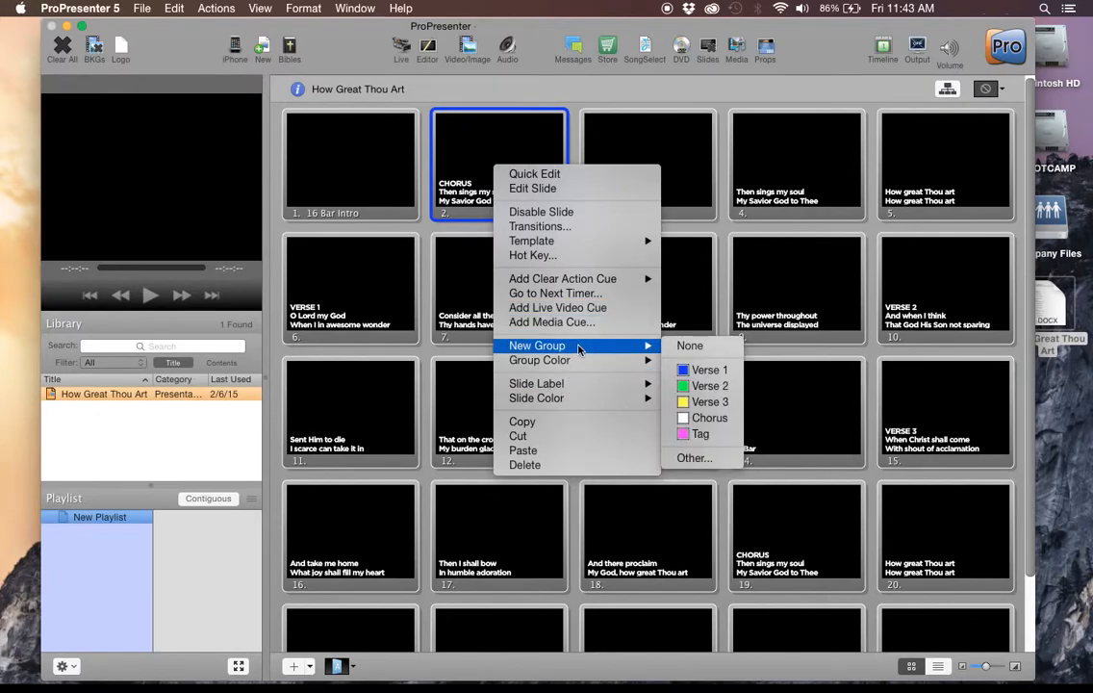
click(711, 418)
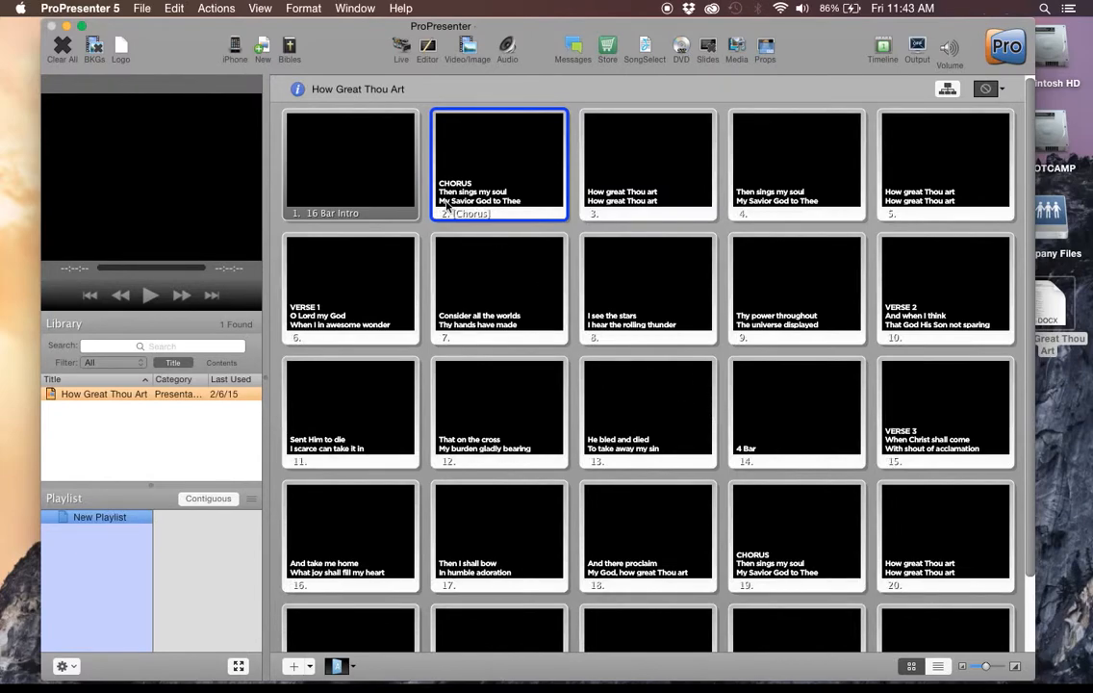
Remove the "CHORUS" heading line from the text of slide 2.
right_click(470, 170)
click(472, 174)
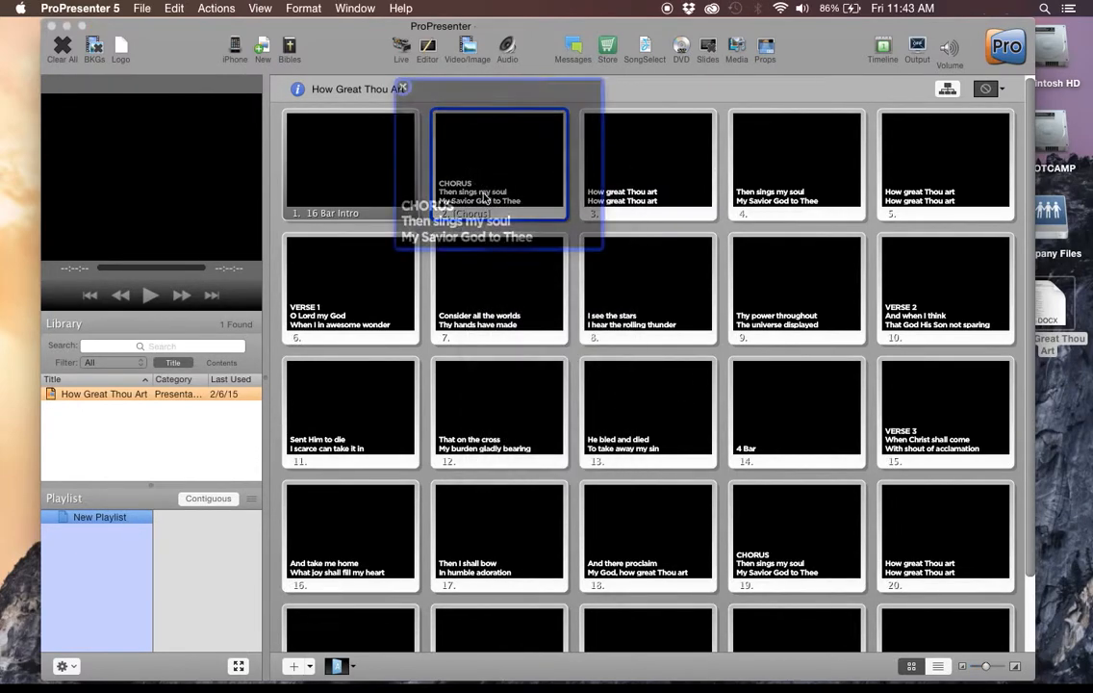
drag(491, 205, 366, 179)
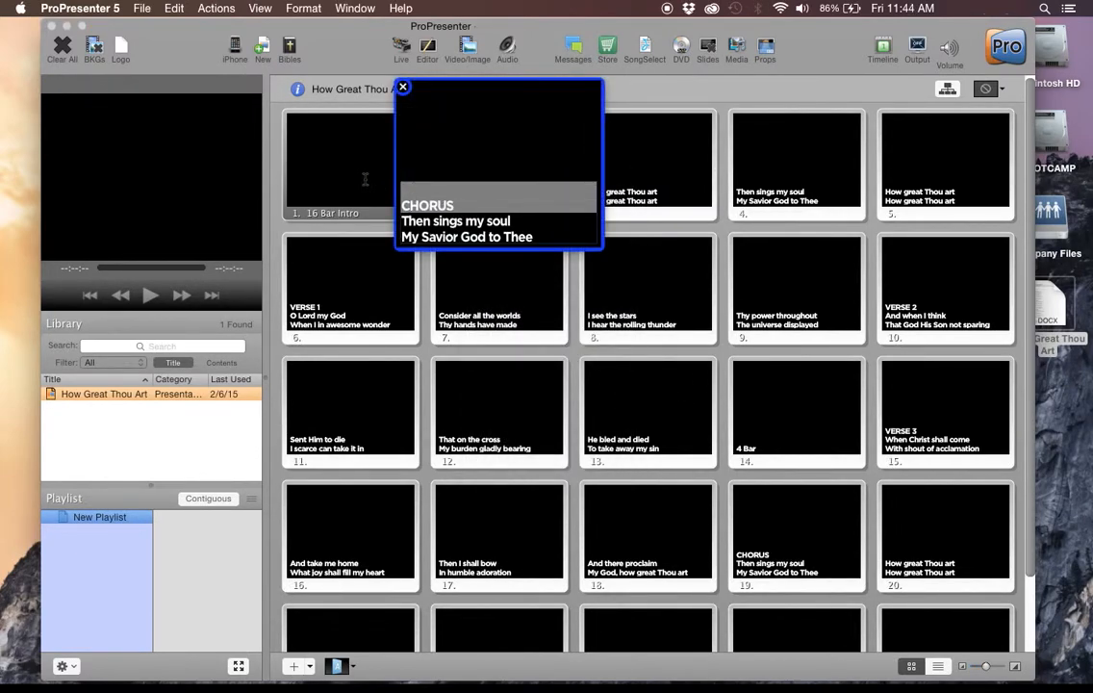
key(BackSpace)
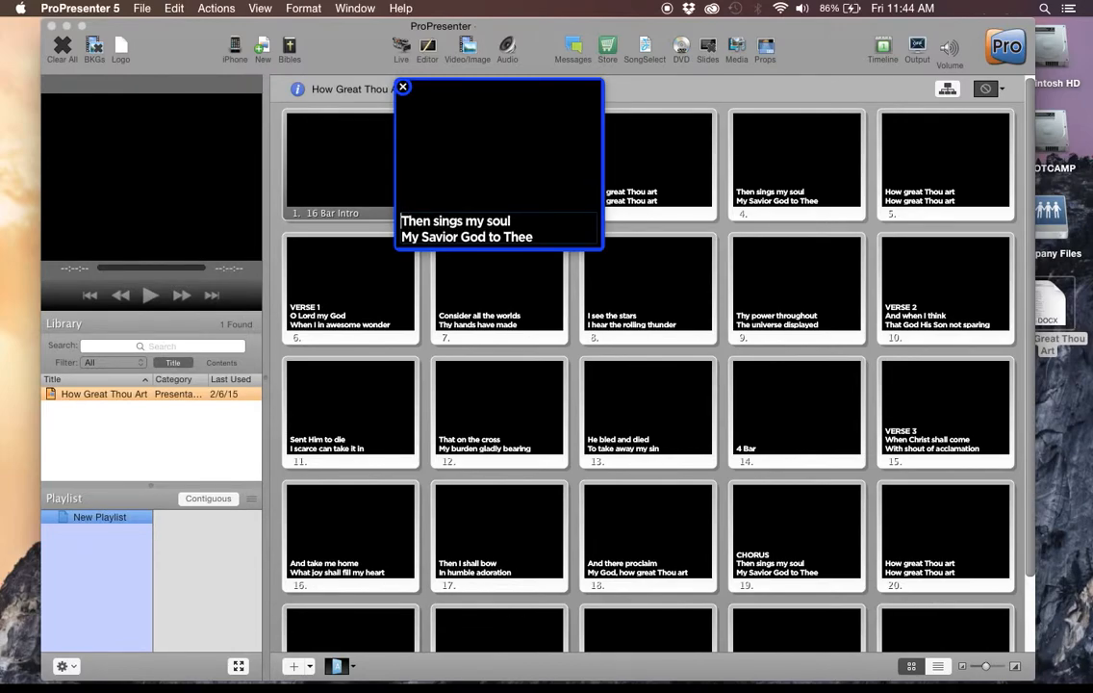
click(405, 87)
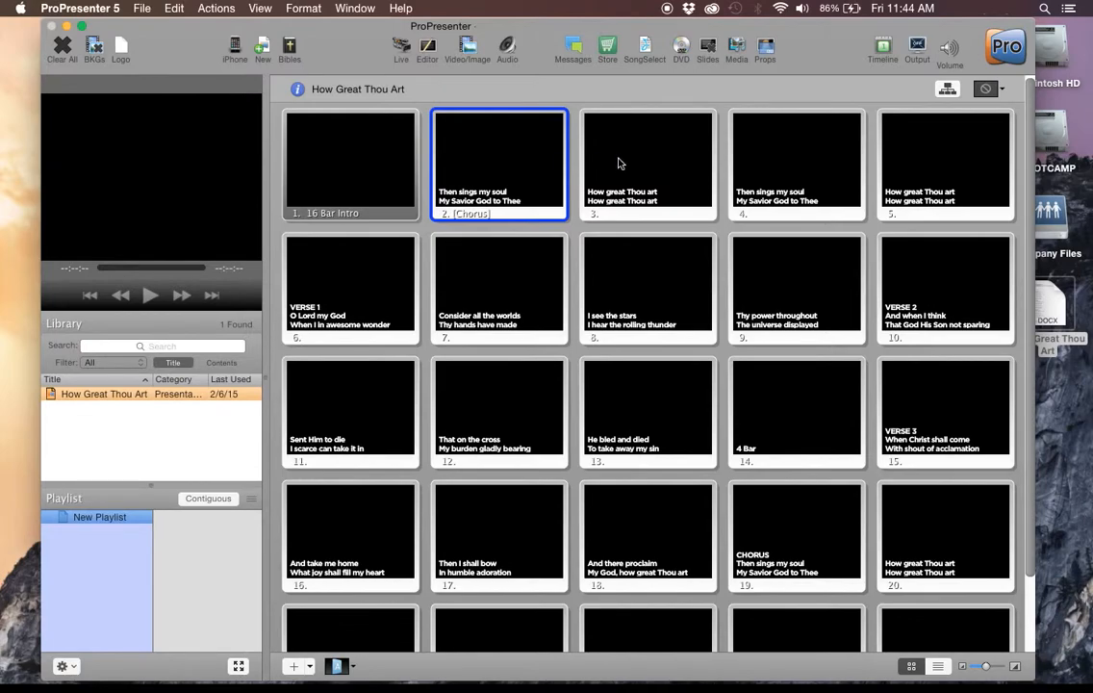
Start a new Verse 1 group at slide 6, "O Lord my God".
right_click(337, 293)
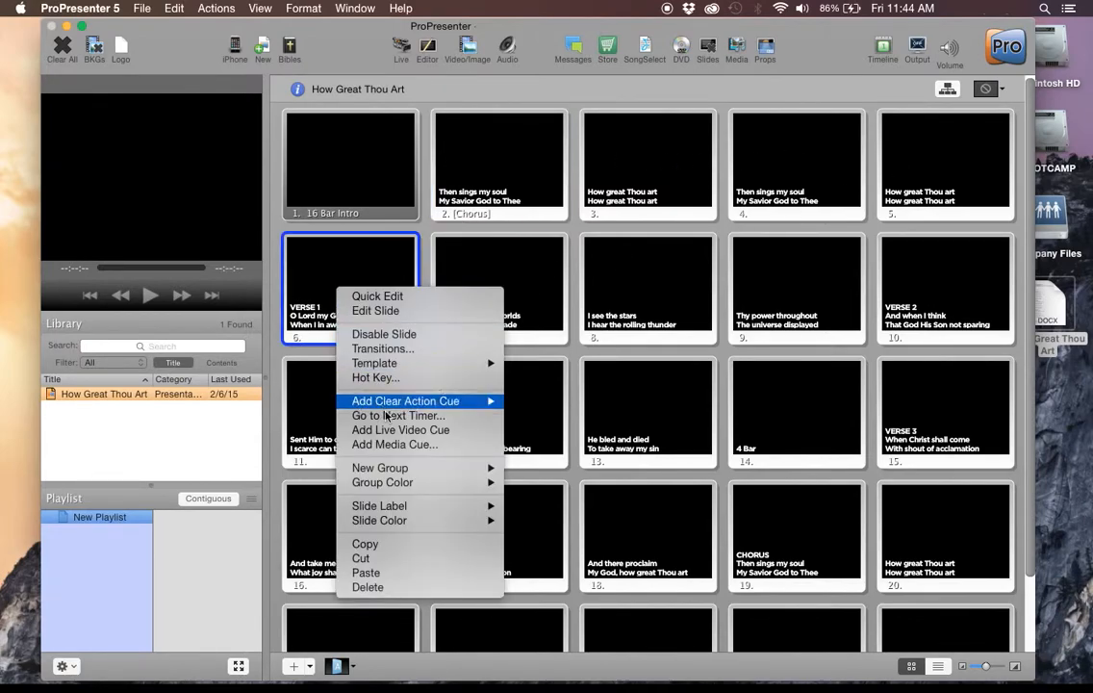
mouse_move(431, 511)
mouse_move(429, 478)
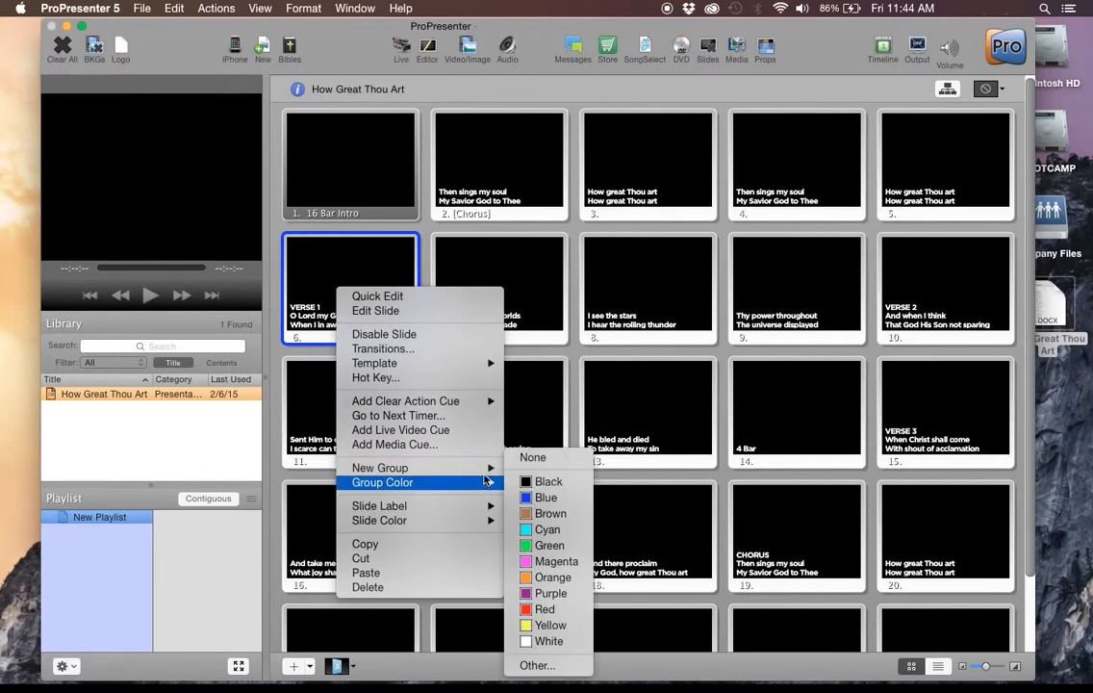
click(549, 491)
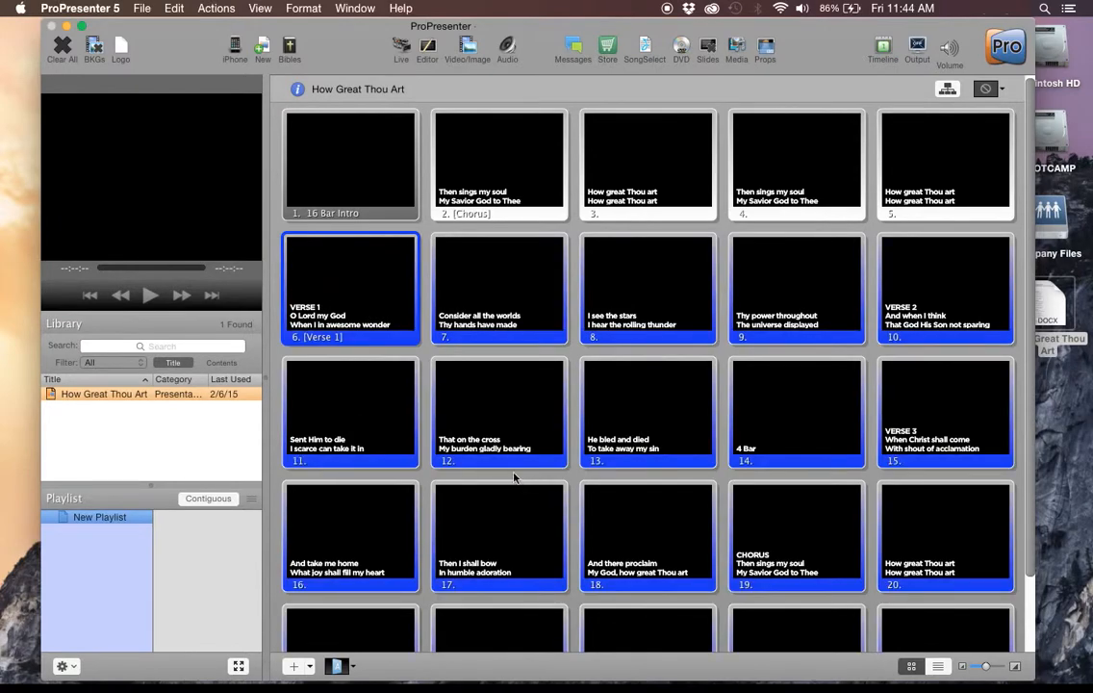
Remove the "VERSE 1" heading line from the text of slide 6.
right_click(352, 289)
click(370, 289)
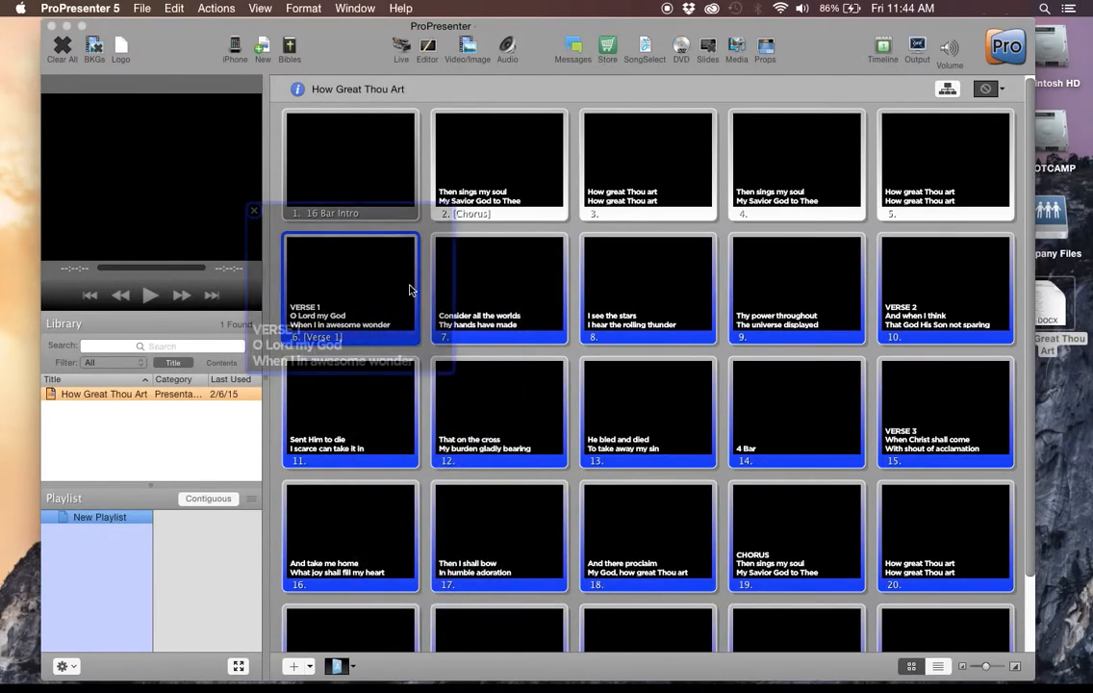
click(303, 340)
drag(331, 332, 192, 330)
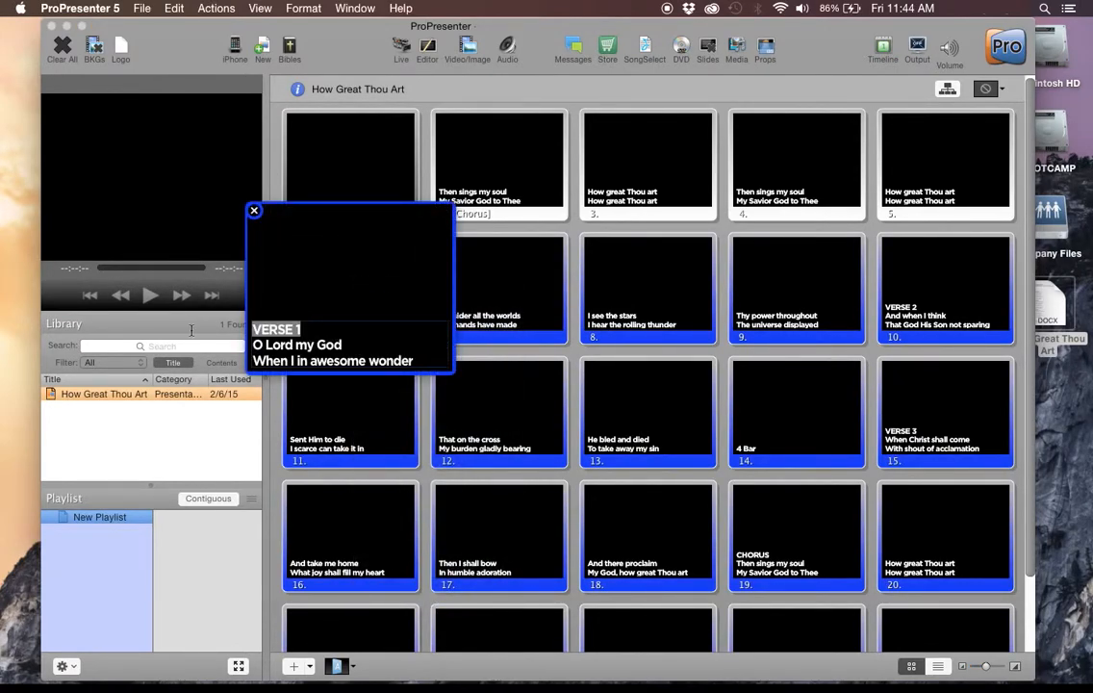
key(BackSpace)
key(Delete)
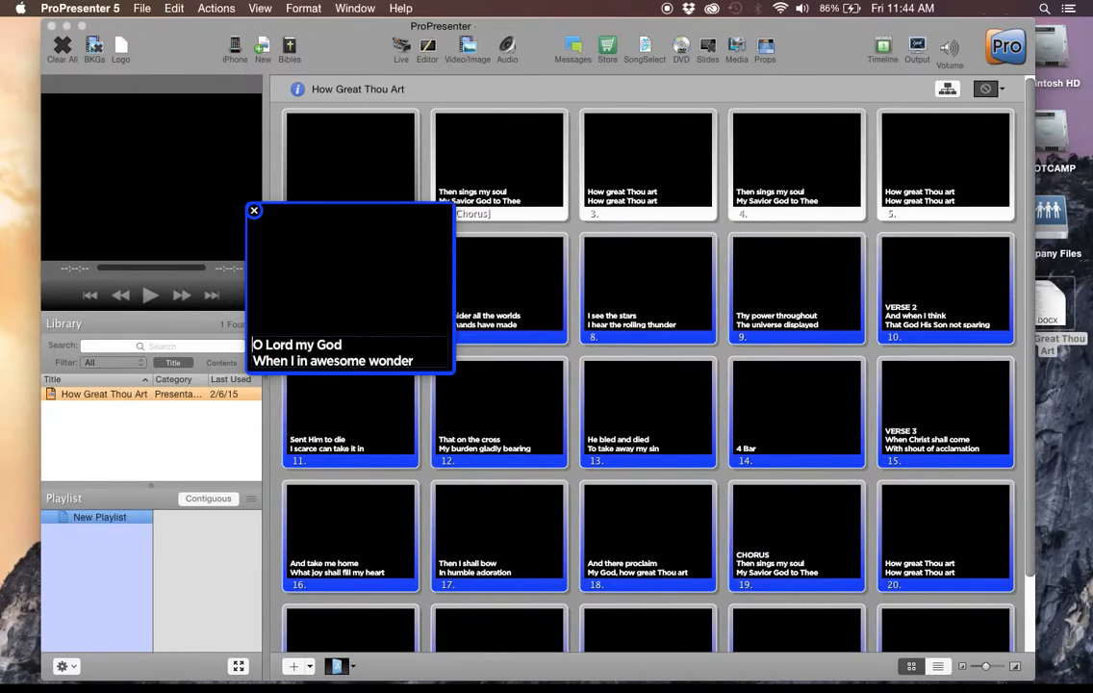
click(255, 213)
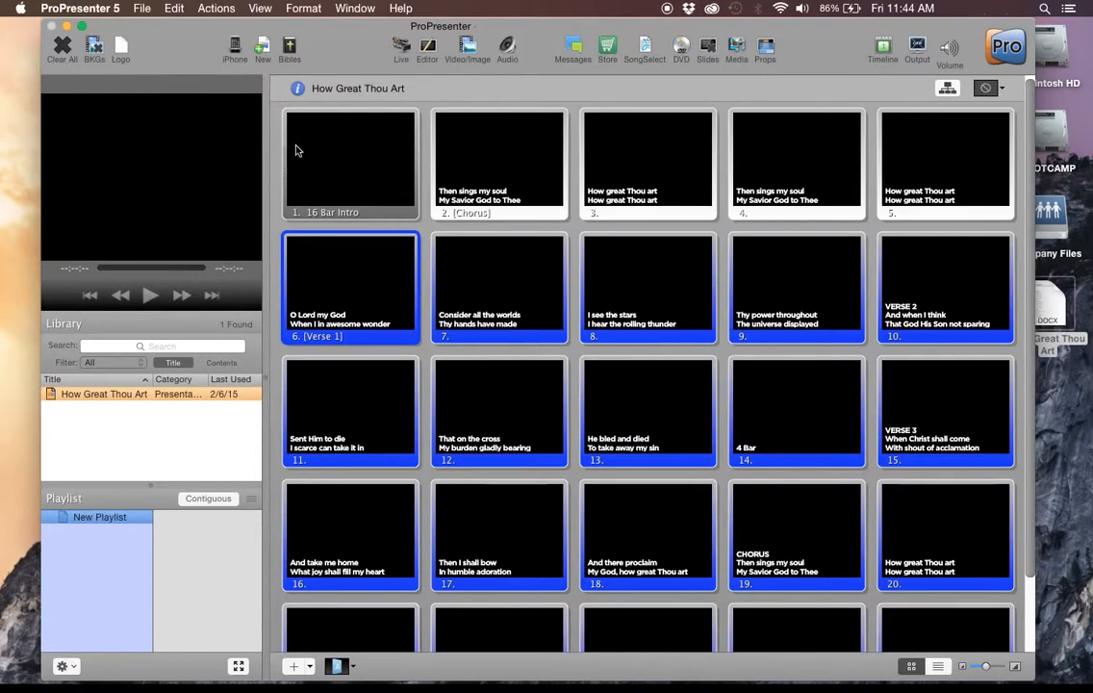
Give slide 14 the custom slide label "4 Bar" and clear the text on the slide.
scroll(555, 443, down, 2)
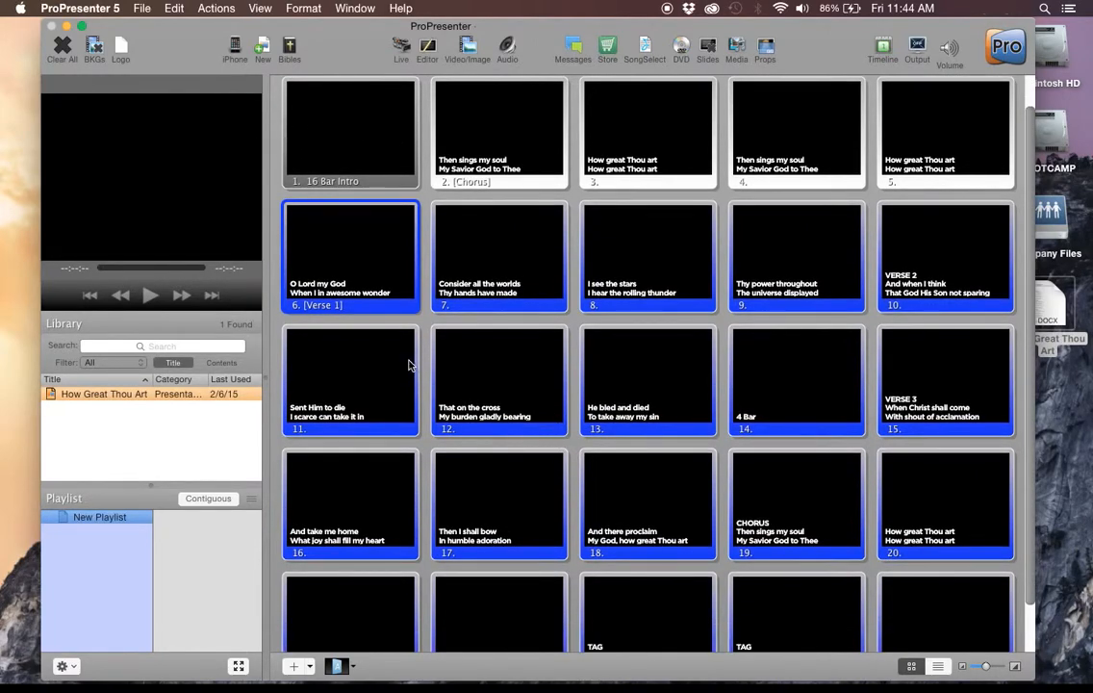
scroll(455, 412, down, 1)
scroll(456, 412, down, 1)
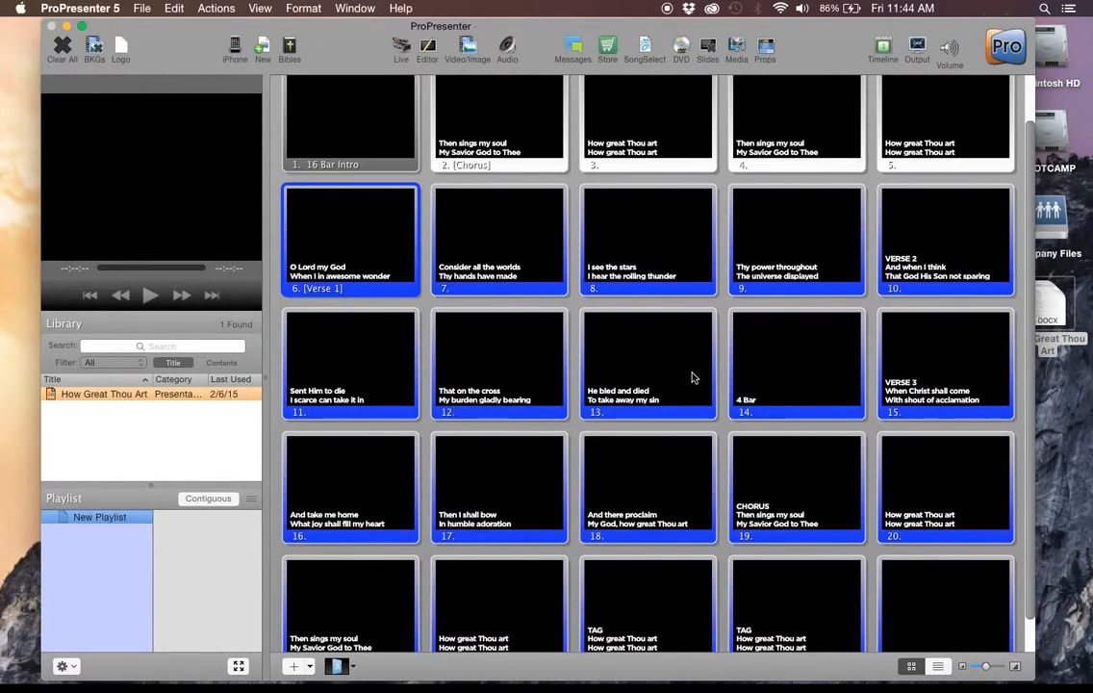
right_click(796, 350)
mouse_move(921, 566)
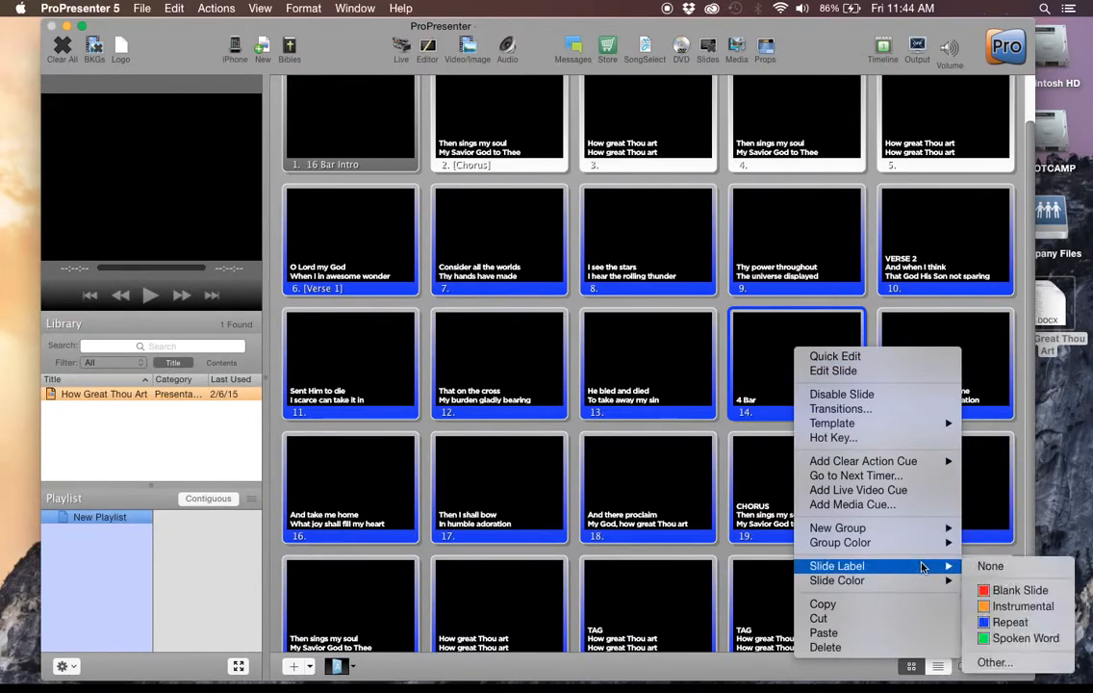
click(1016, 661)
text(4 Bar)
key(Return)
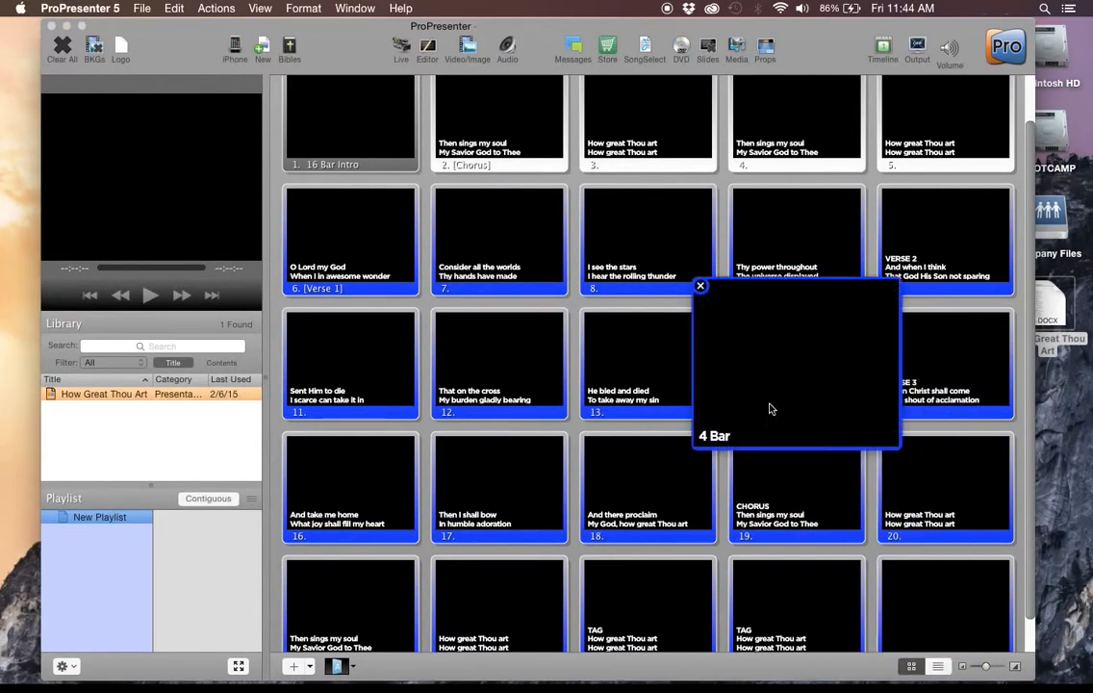
Start a new Verse 3 group at slide 15, "When Christ shall come".
scroll(924, 385, down, 2)
right_click(921, 330)
mouse_move(982, 508)
click(872, 565)
Remove the "VERSE 3" heading line from the text of slide 15.
right_click(946, 328)
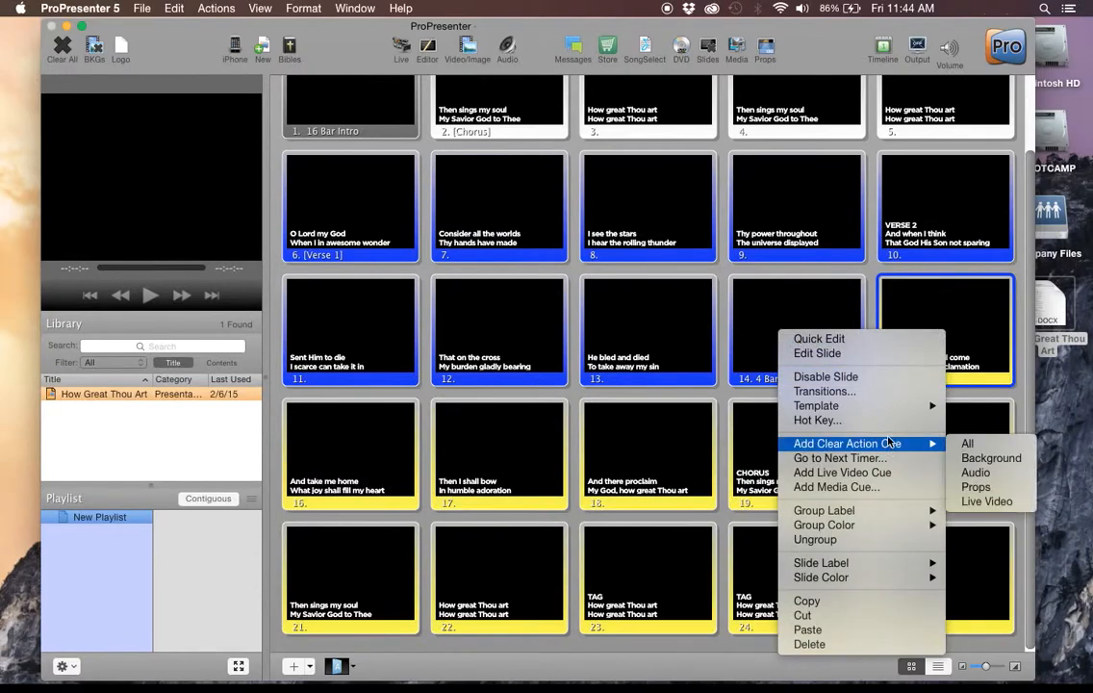
click(895, 338)
click(911, 371)
key(BackSpace)
key(BackSpace)
key(BackSpace)
key(BackSpace)
key(BackSpace)
key(BackSpace)
key(BackSpace)
Start a second Chorus group at slide 19 and remove the "CHORUS" heading line from its text.
right_click(799, 438)
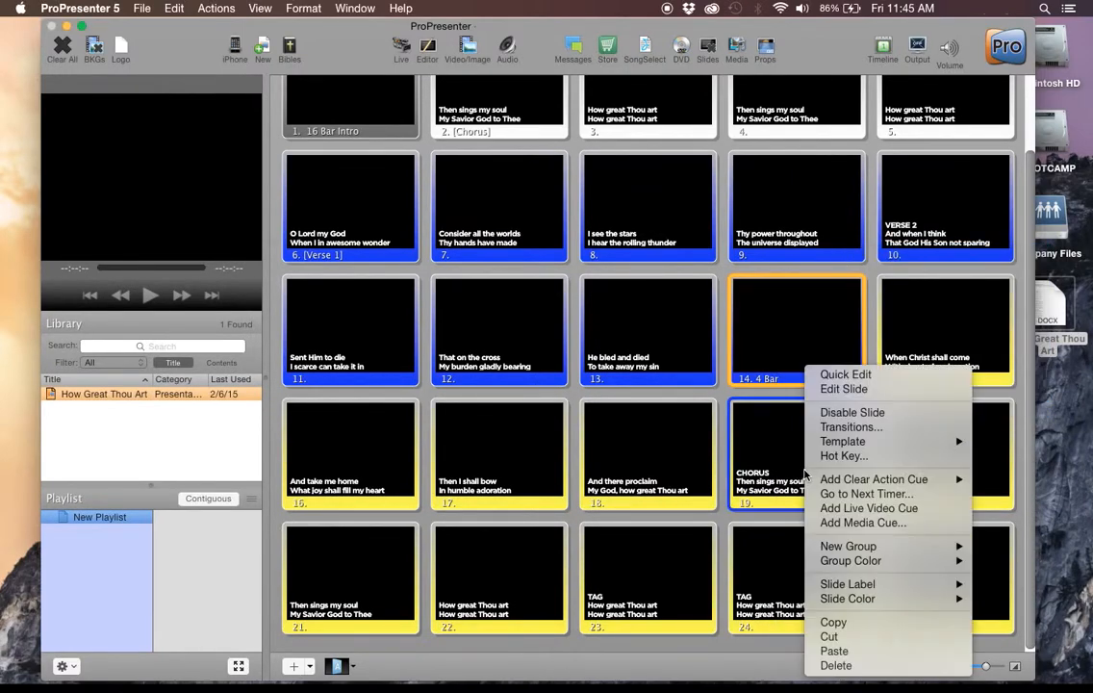
click(838, 361)
drag(771, 496, 697, 496)
key(BackSpace)
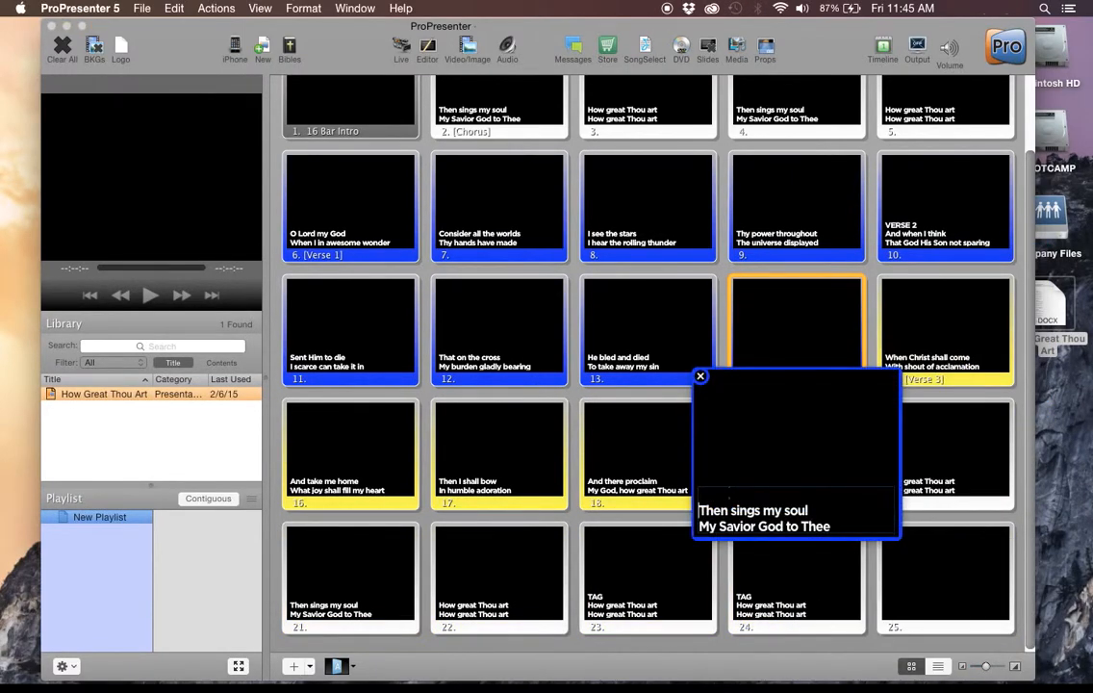
click(724, 547)
Start a new Tag group at slide 23.
right_click(632, 574)
mouse_move(698, 552)
click(839, 634)
Remove the "TAG" heading line from the text of slide 23.
right_click(674, 585)
click(713, 360)
drag(583, 620, 516, 610)
key(BackSpace)
key(Delete)
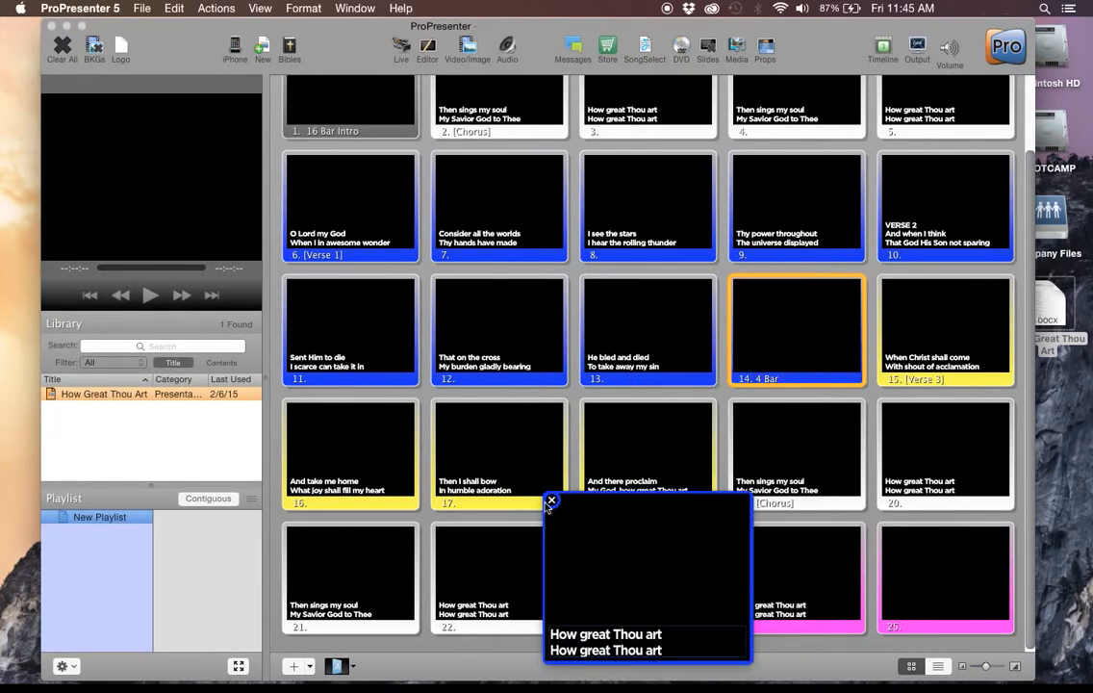
click(551, 500)
Remove the "TAG" heading line from the text of slide 24.
right_click(793, 562)
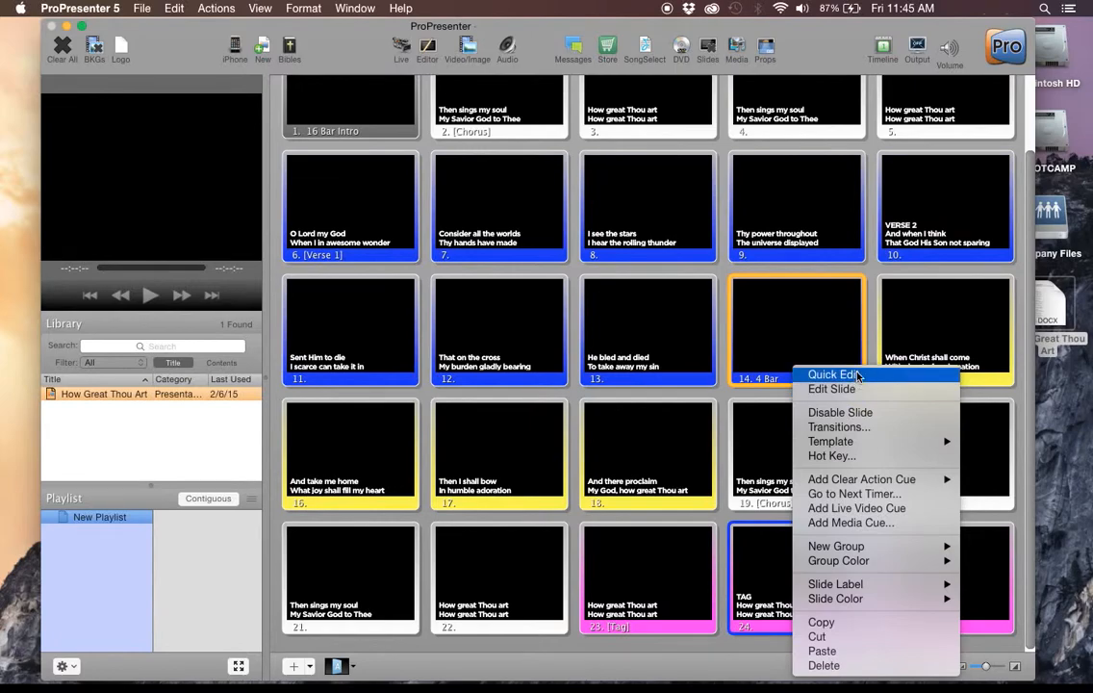
click(809, 371)
click(761, 624)
drag(766, 621, 655, 612)
key(Delete)
key(Delete)
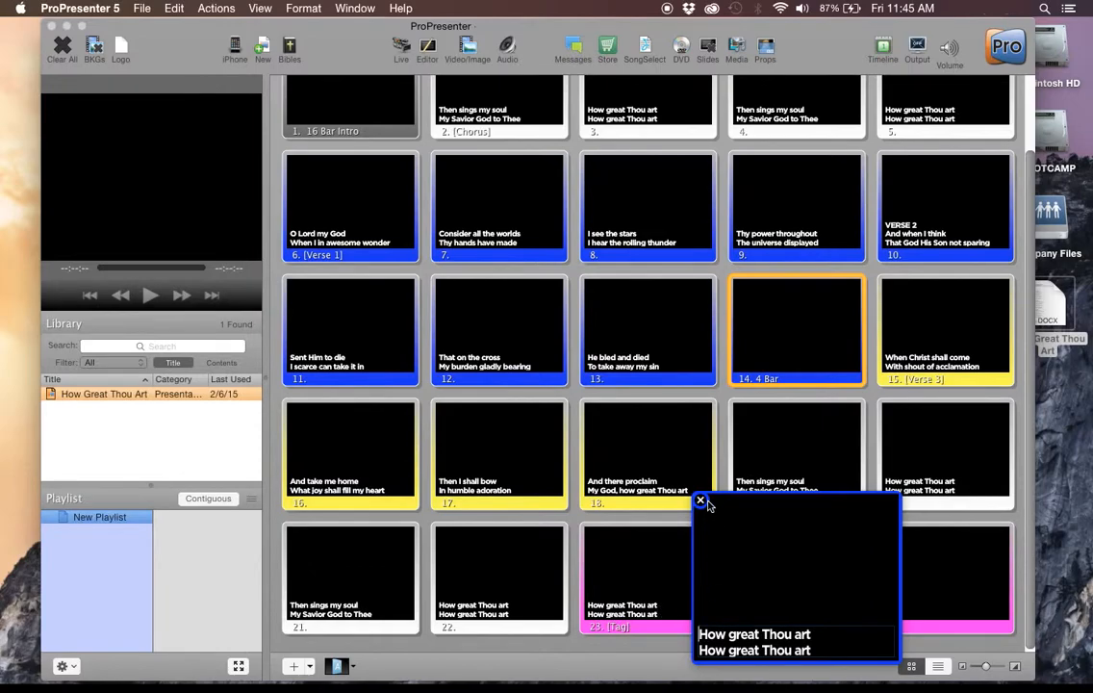
click(702, 500)
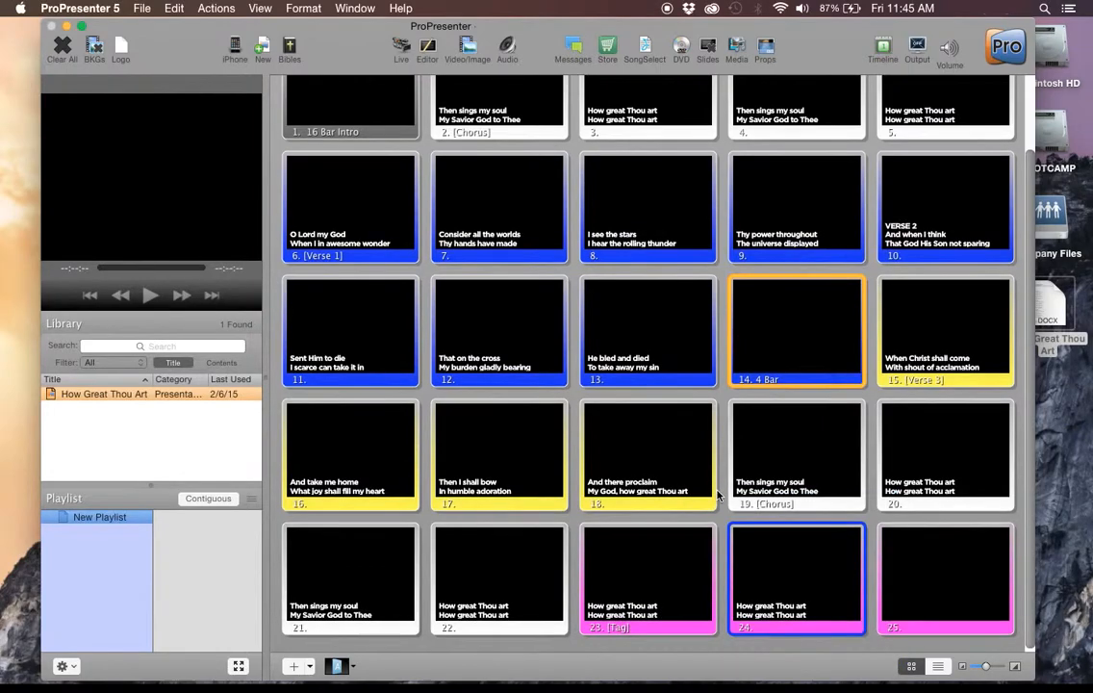
Show the song's group arrangement and look over the group label choices for the first Chorus slide.
scroll(717, 495, up, 3)
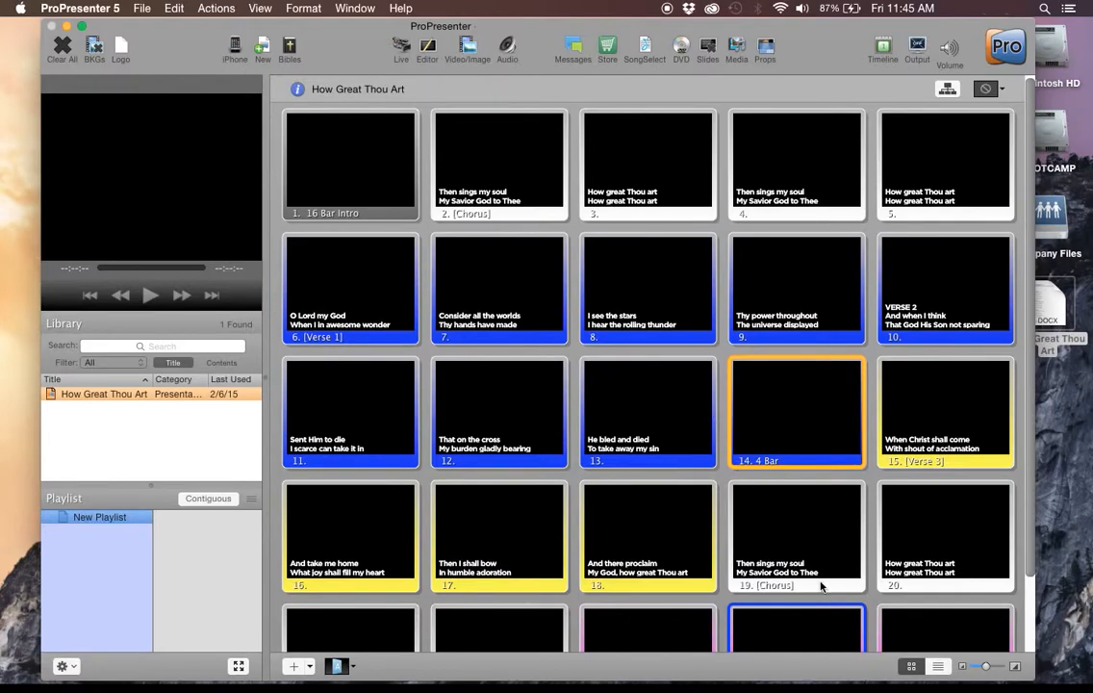
click(948, 91)
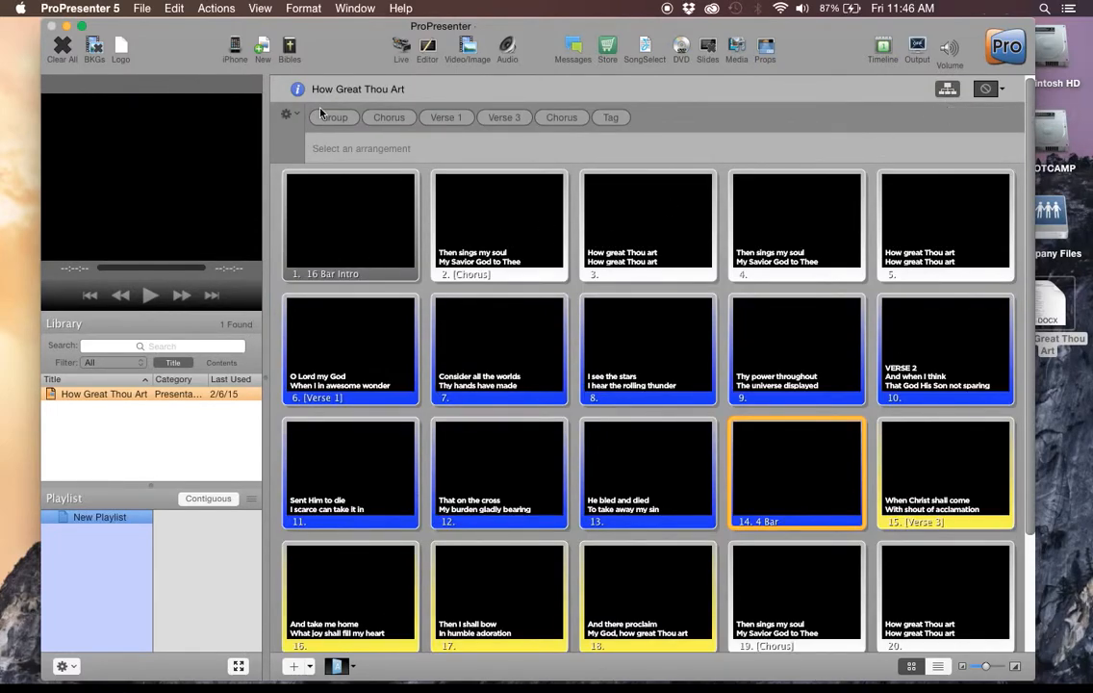
right_click(454, 228)
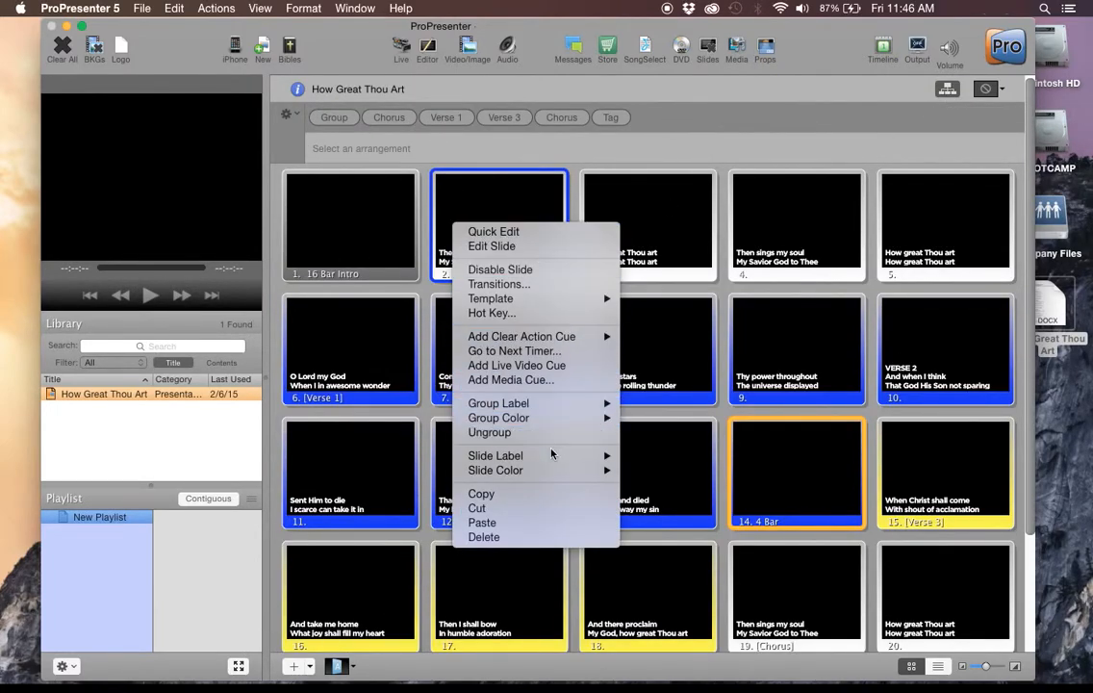
mouse_move(555, 455)
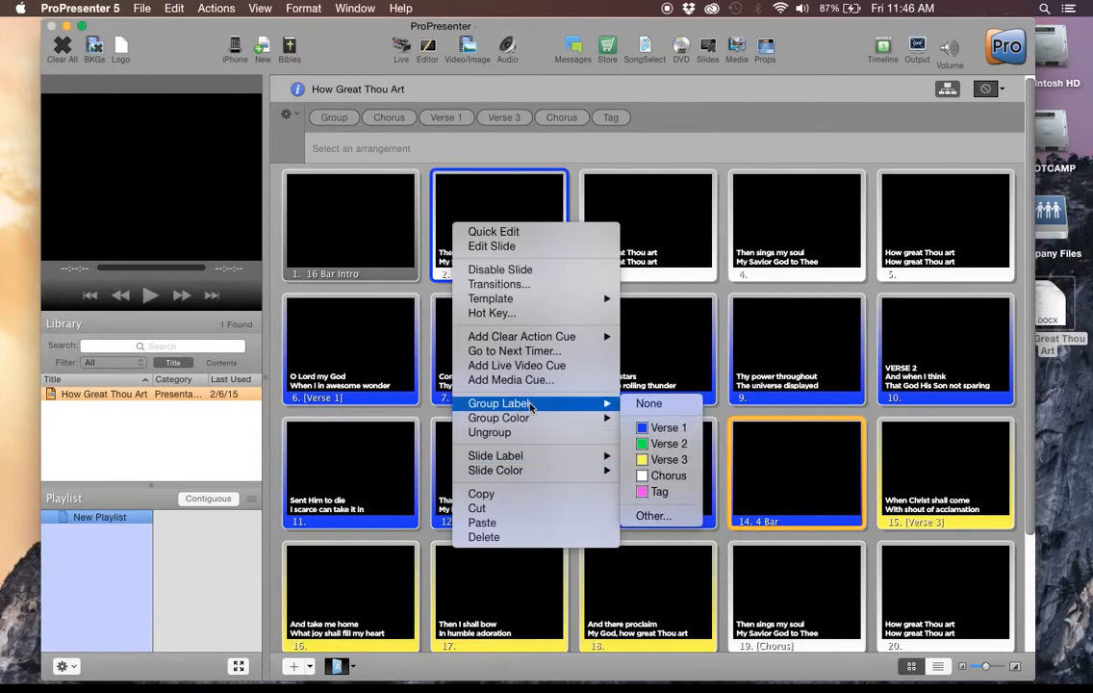
click(670, 100)
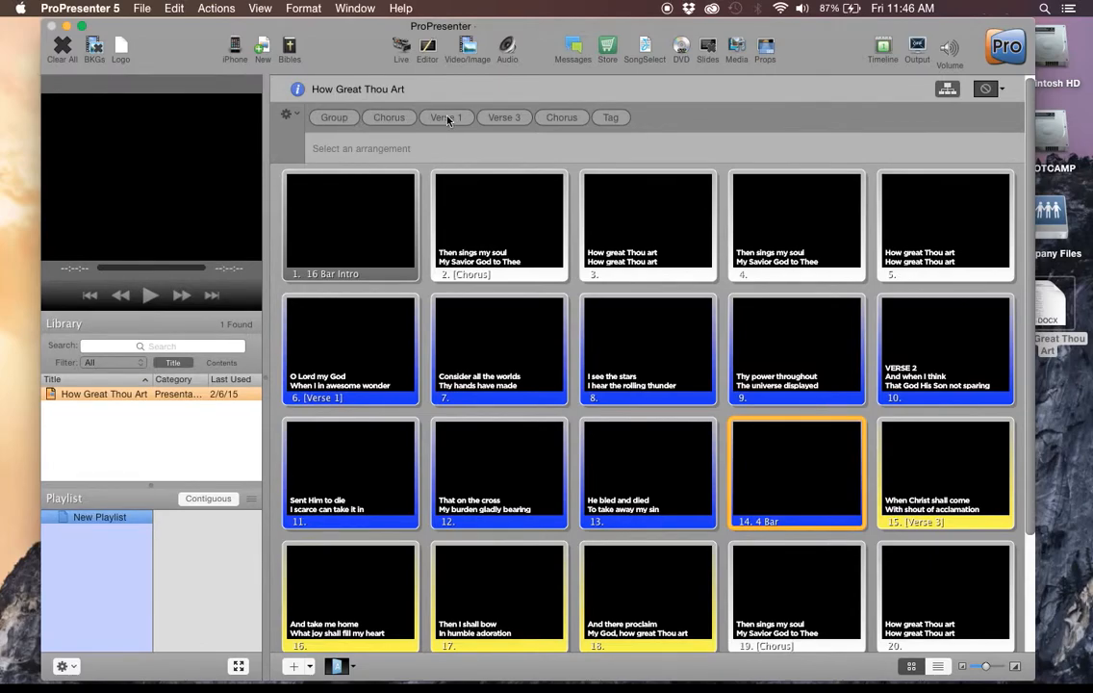
Move the Verse 1 group ahead of the first Chorus group in the song's group order.
mouse_move(458, 125)
mouse_down()
mouse_move(361, 122)
mouse_move(369, 139)
mouse_up()
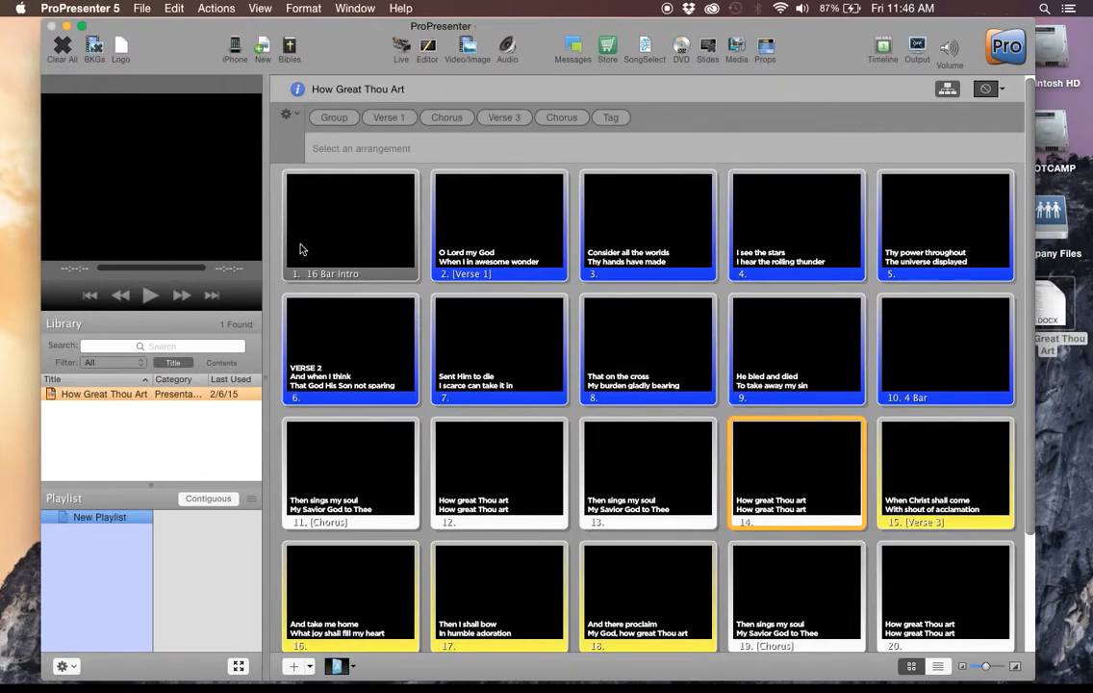
Give the group of the first slide, "16 Bar Intro", the custom group label "Blank".
right_click(369, 208)
mouse_move(467, 386)
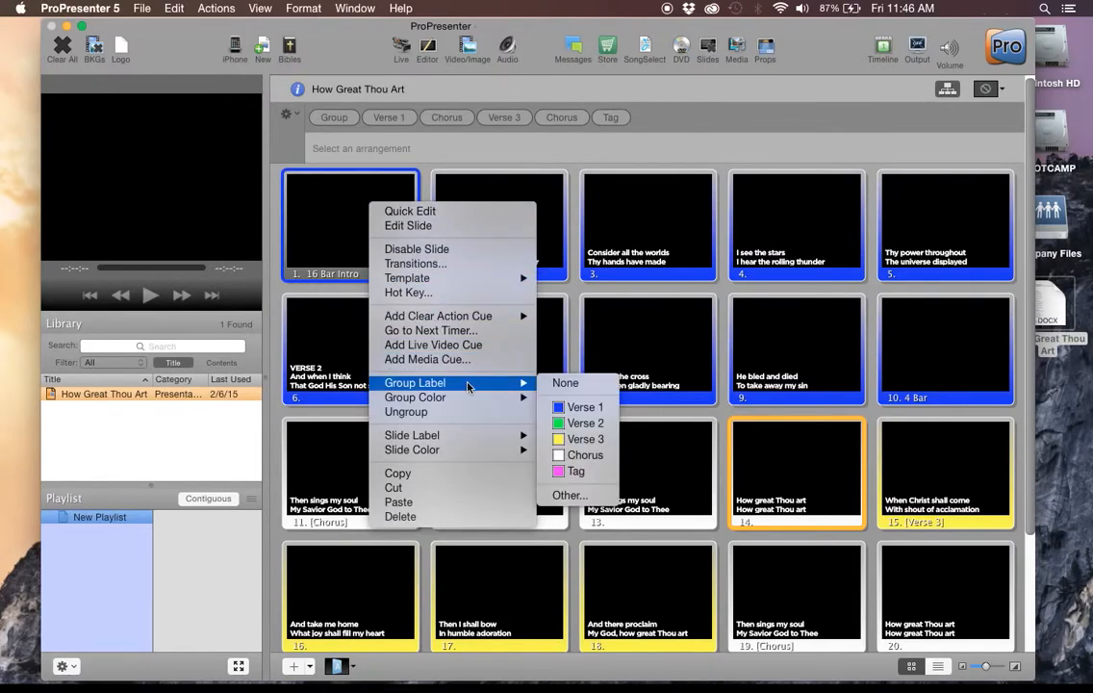
click(570, 496)
text(Blank)
key(Return)
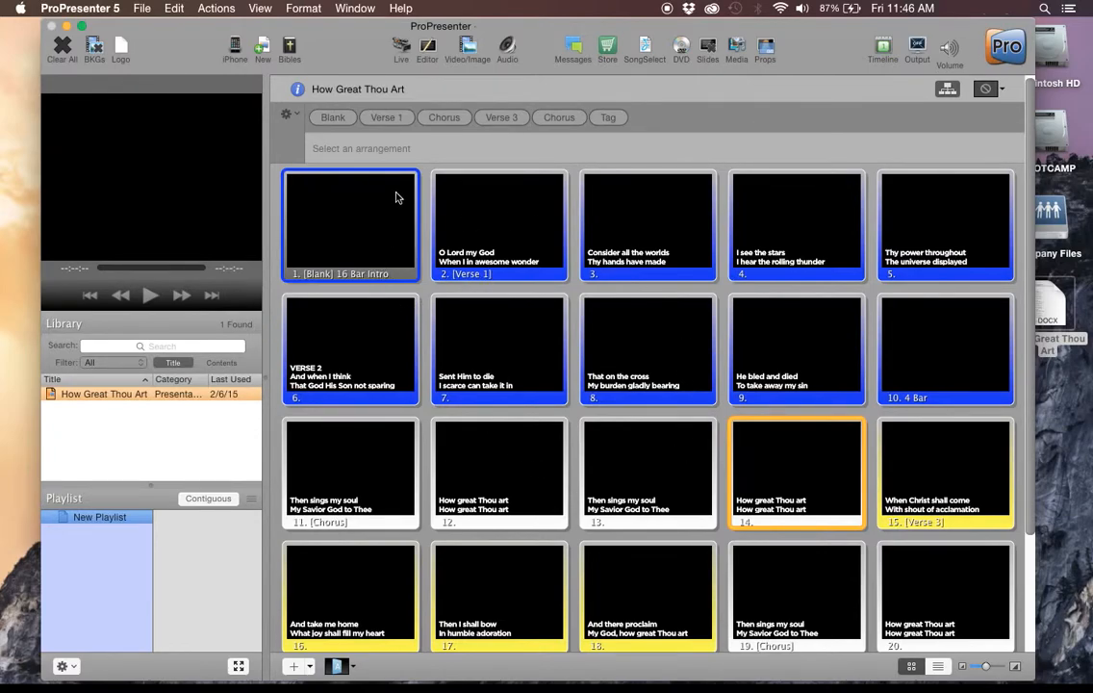
Set the color of the "Blank" group label to Black in the label preferences.
click(141, 8)
mouse_move(116, 6)
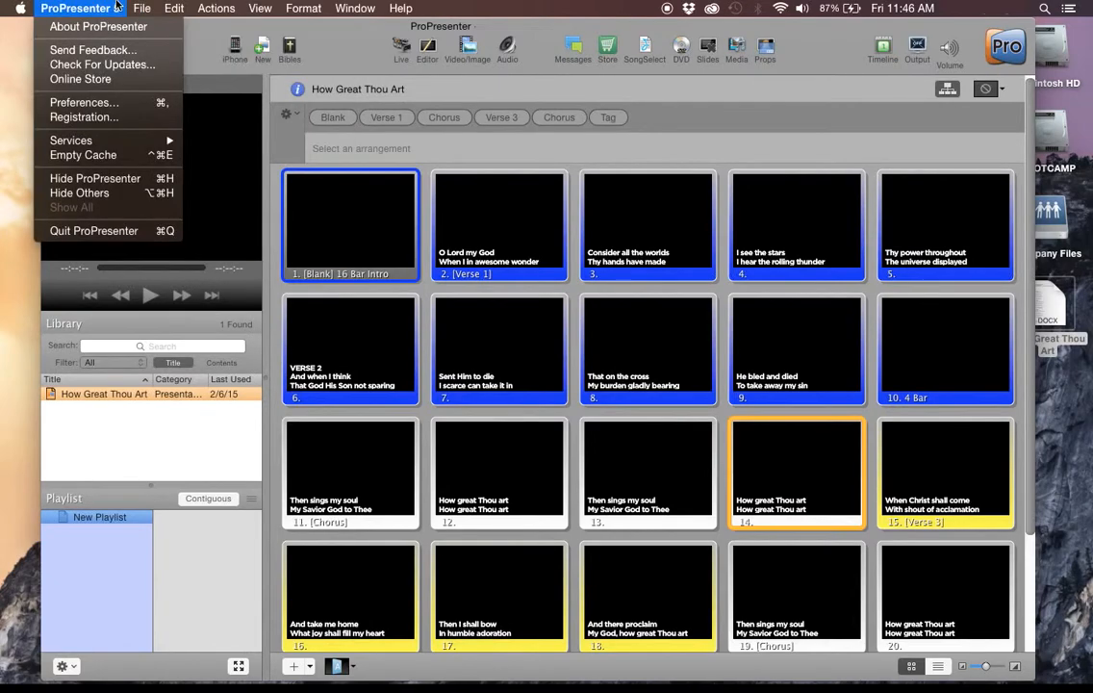
click(101, 102)
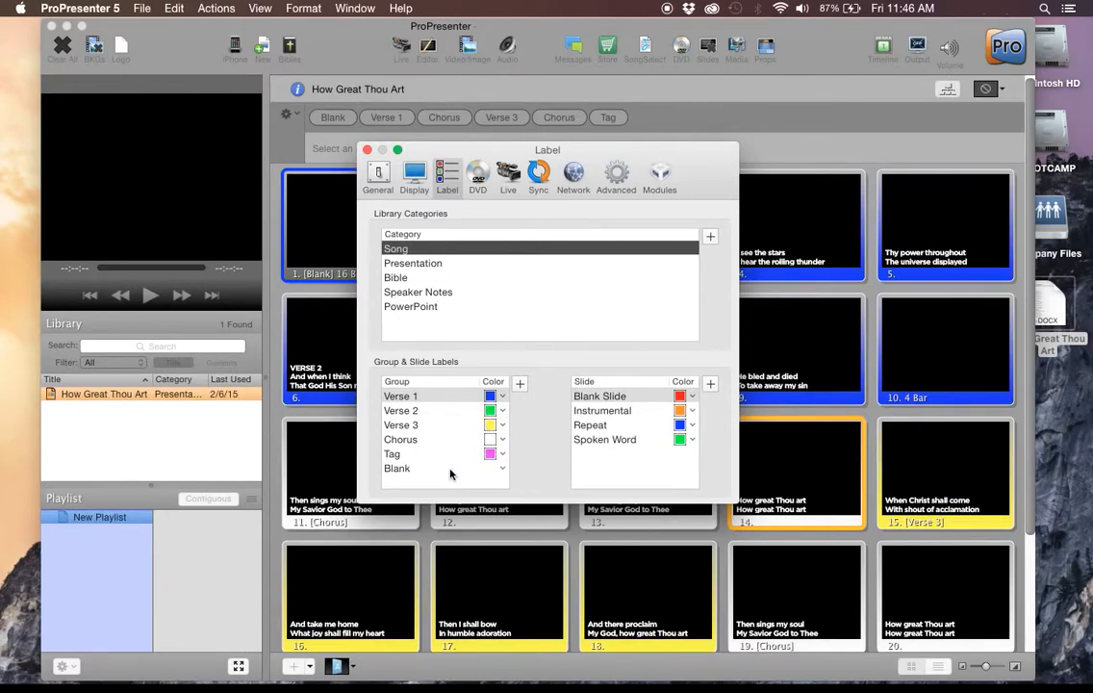
click(493, 469)
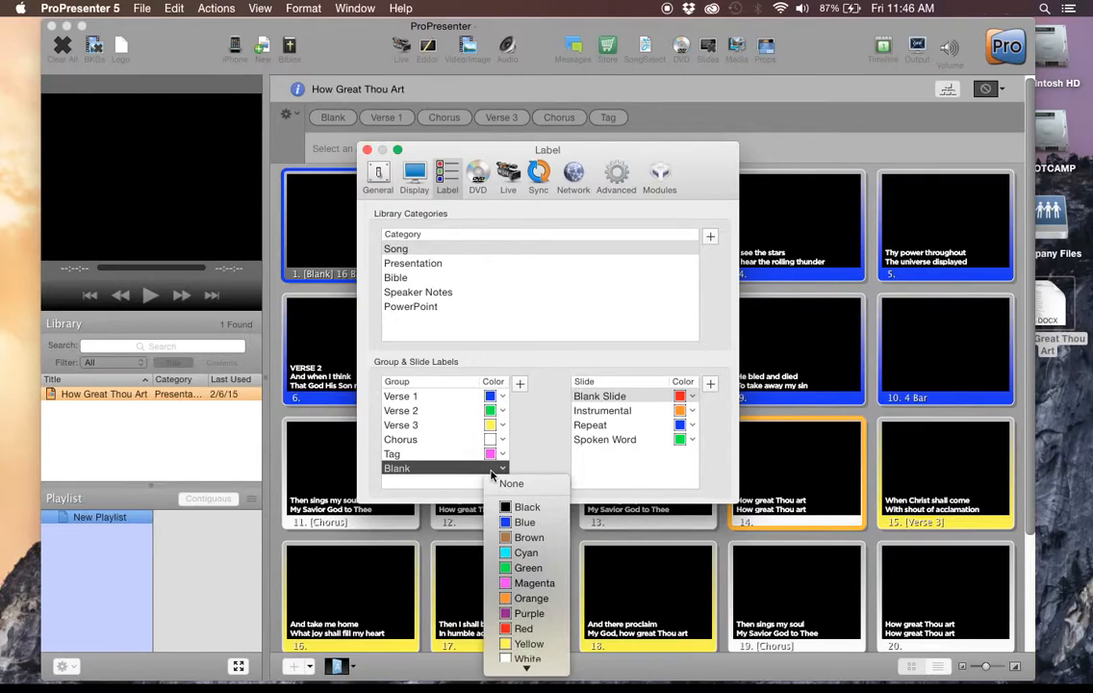
click(537, 507)
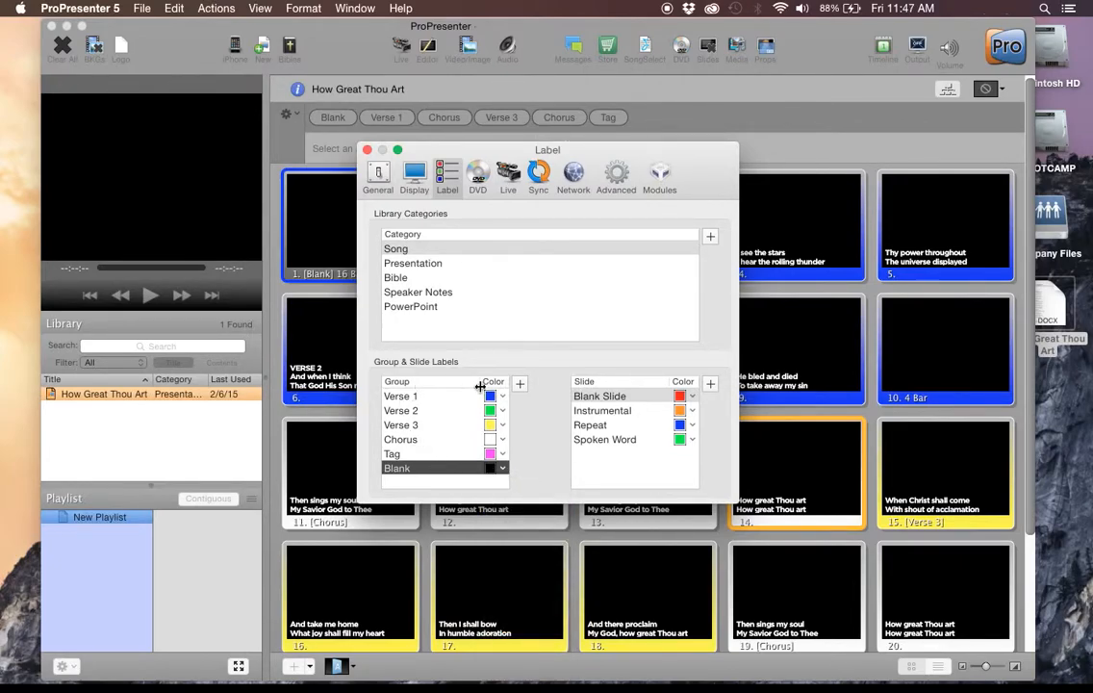
click(367, 150)
Reapply the "Blank" group label to the first slide, "16 Bar Intro", so it takes the label's black color.
right_click(356, 210)
mouse_move(462, 384)
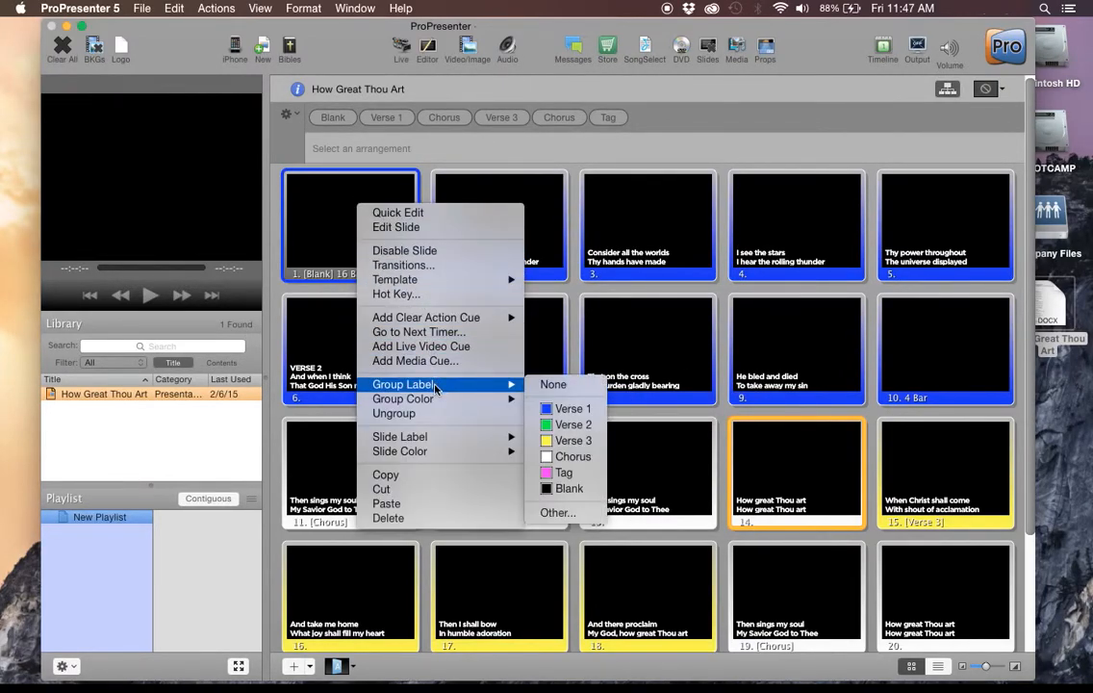
click(570, 490)
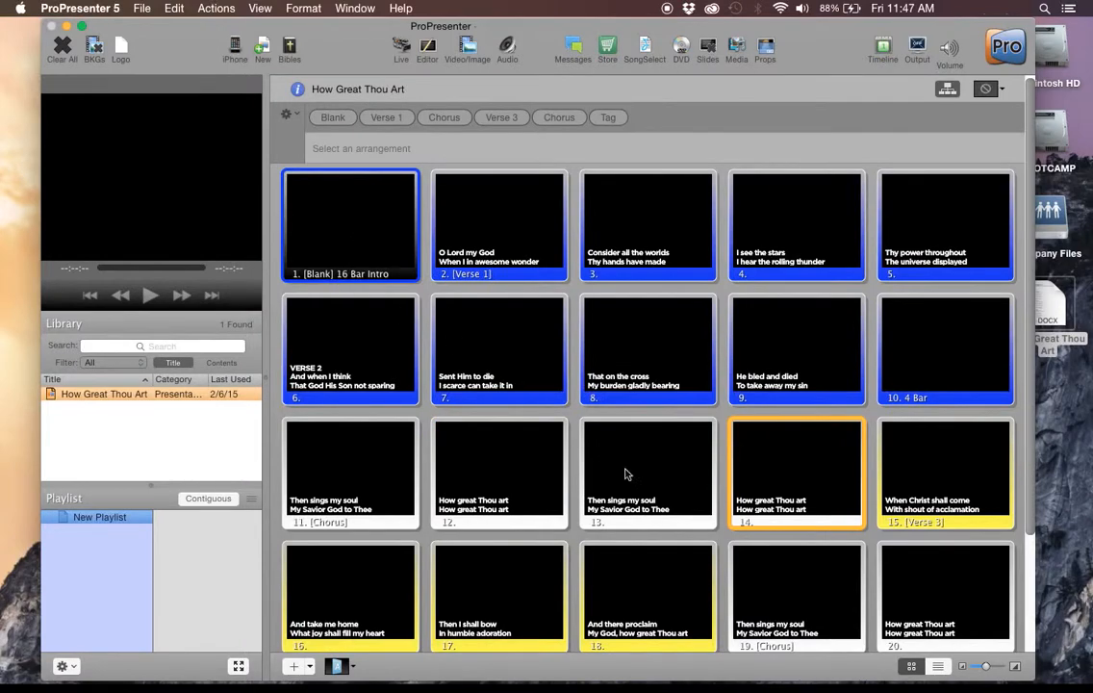
Put slide 10, "4 Bar", into a new group with the "Blank" label.
scroll(922, 314, down, 3)
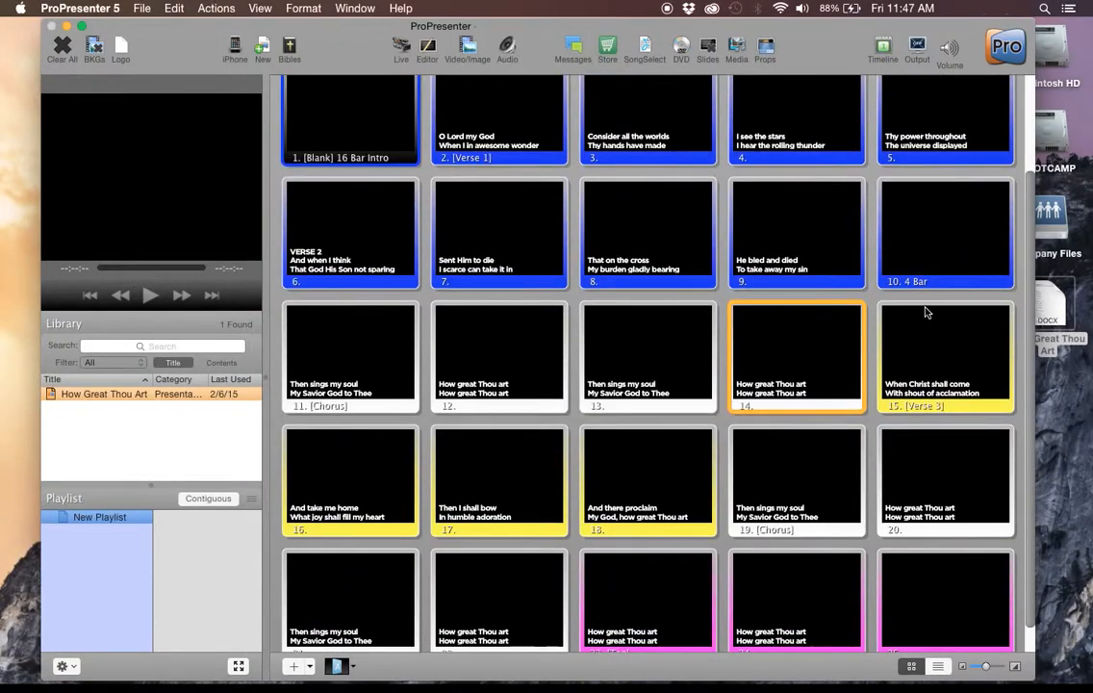
right_click(926, 269)
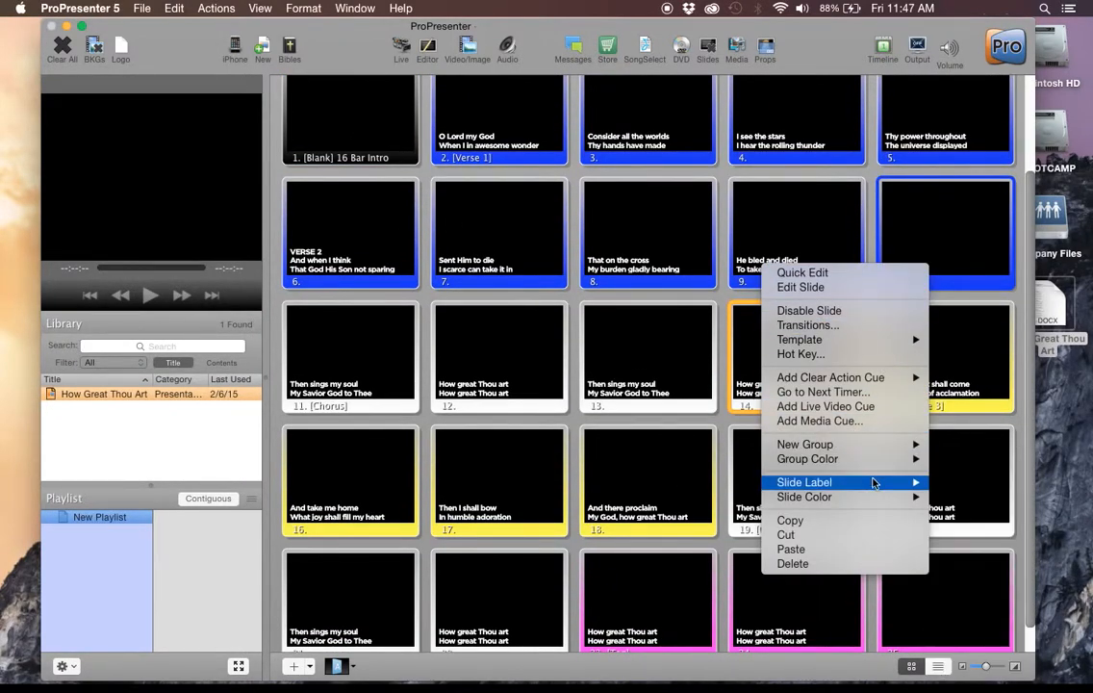
mouse_move(876, 446)
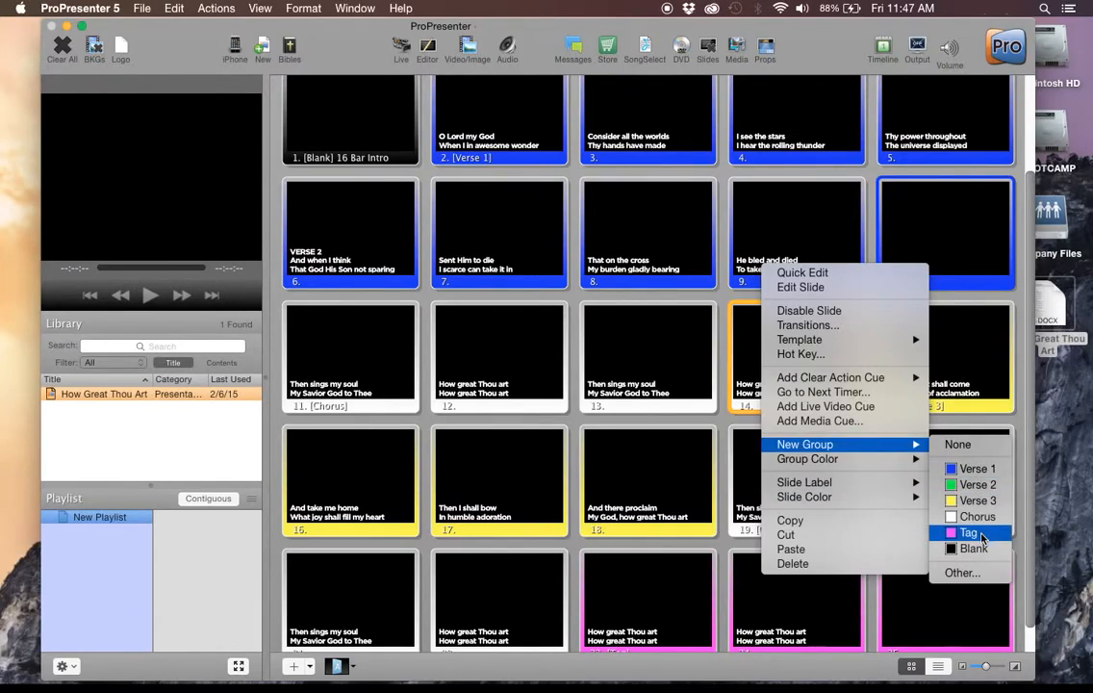
click(966, 549)
scroll(835, 356, up, 3)
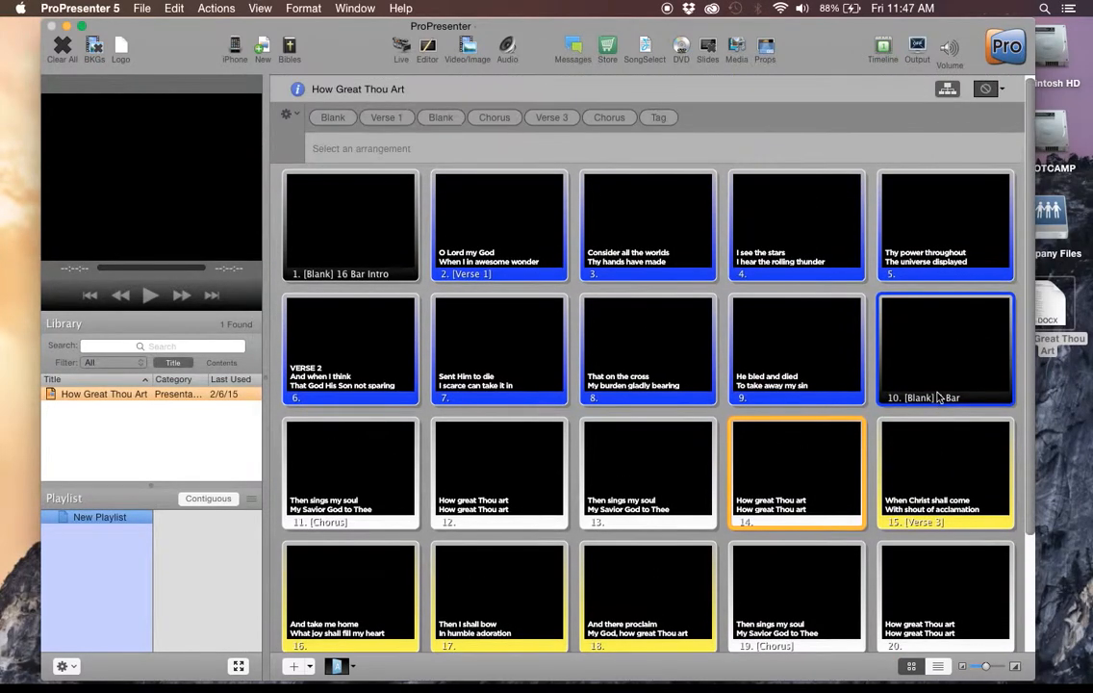
right_click(313, 221)
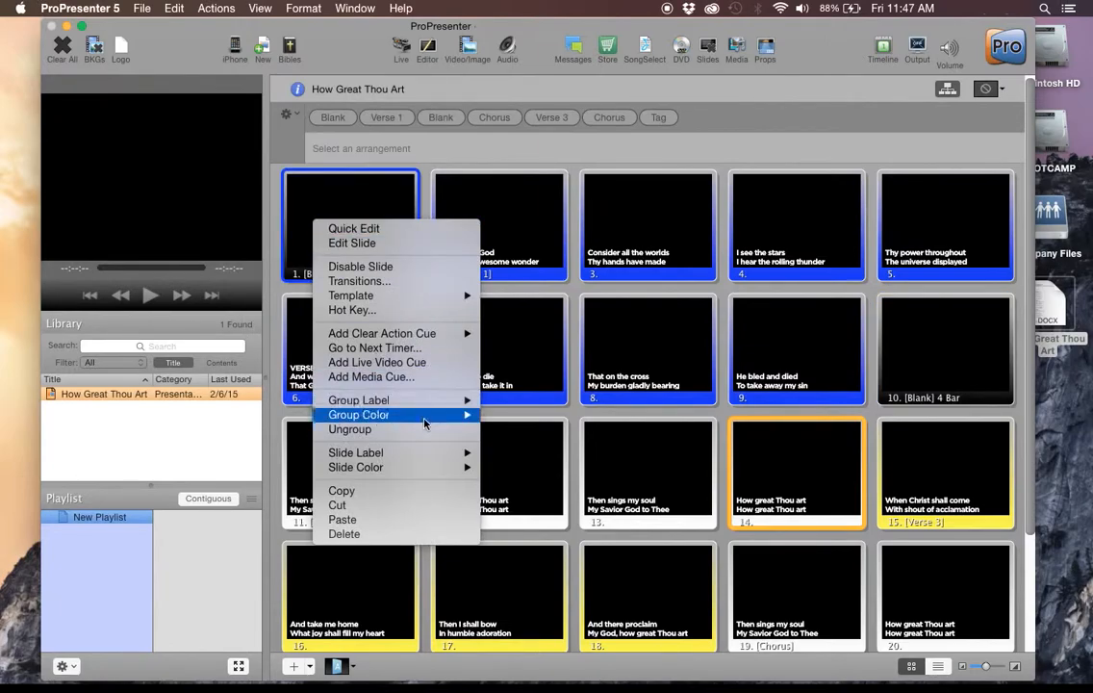
mouse_move(428, 459)
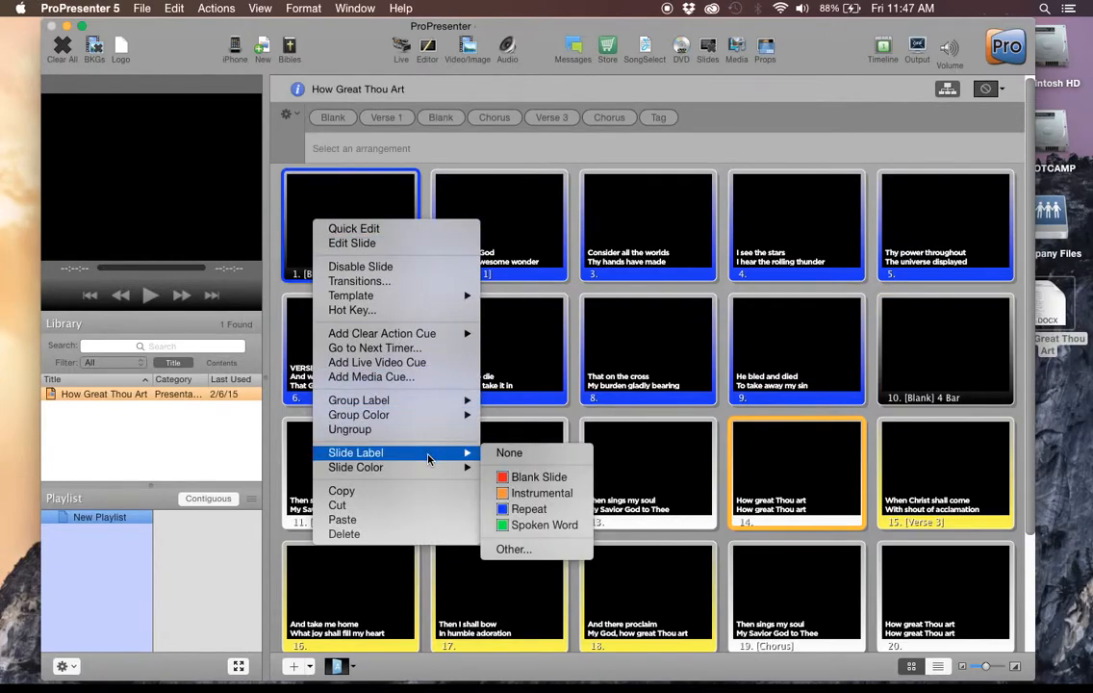
click(285, 156)
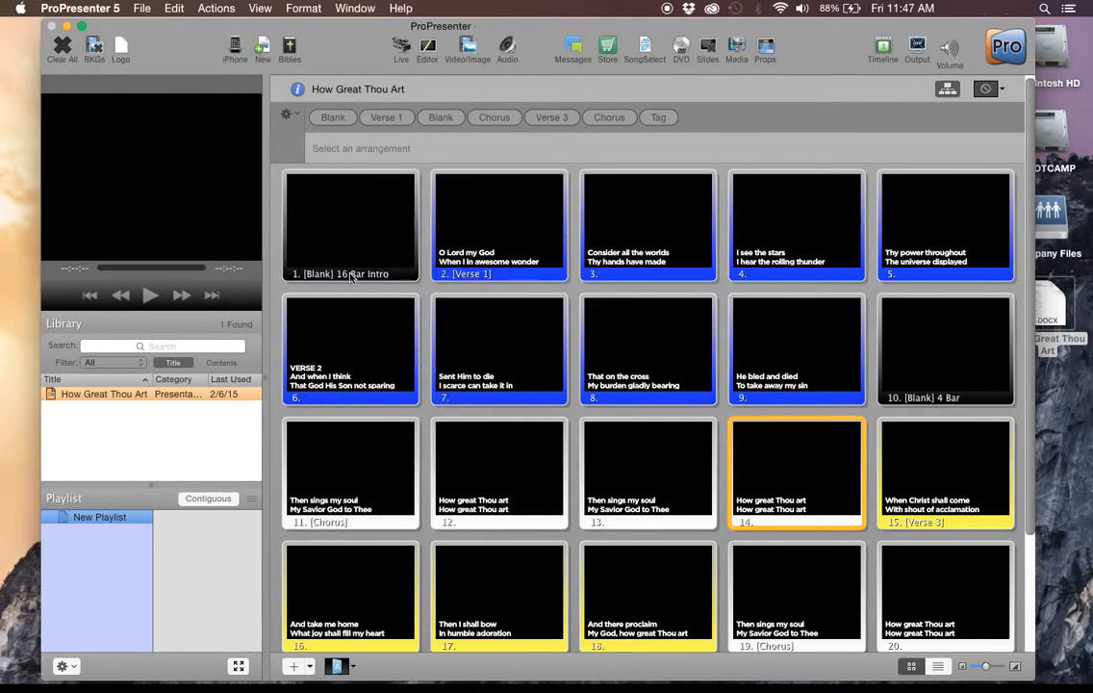